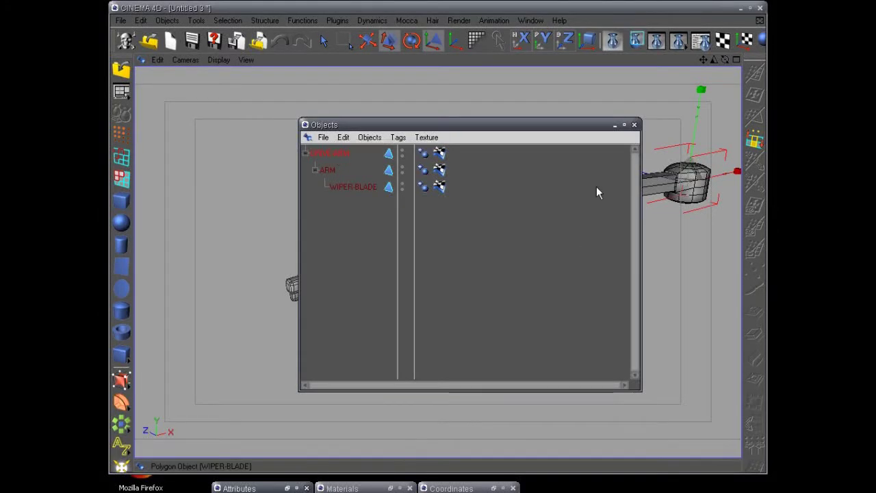
# Step: Switch to the STEP-2-BOX-MODEL-BODY-tut-delete.c4d scene and paste the copied wiper assembly into it
pyautogui.click(614, 126)
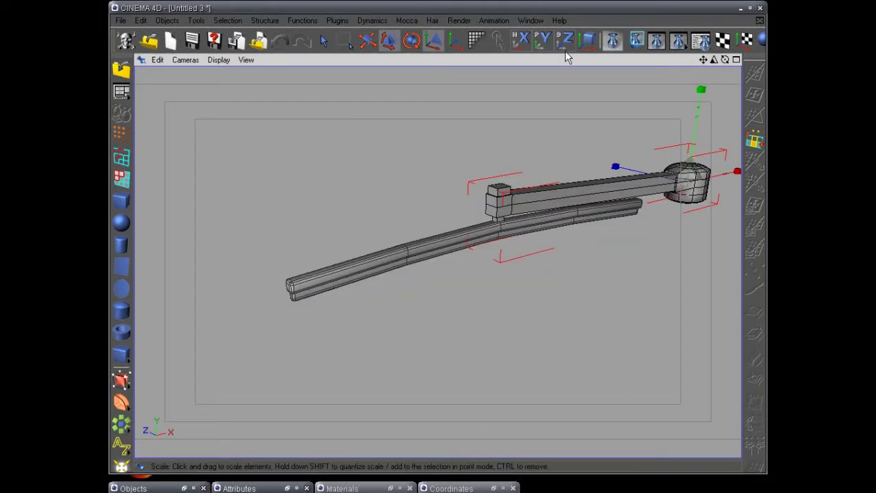
pyautogui.click(531, 21)
pyautogui.click(556, 306)
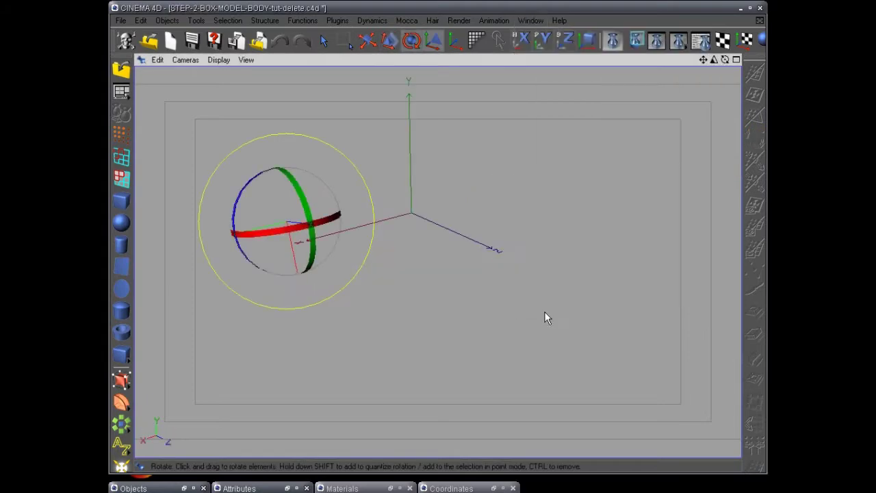
pyautogui.hotkey('ctrl', 'v')
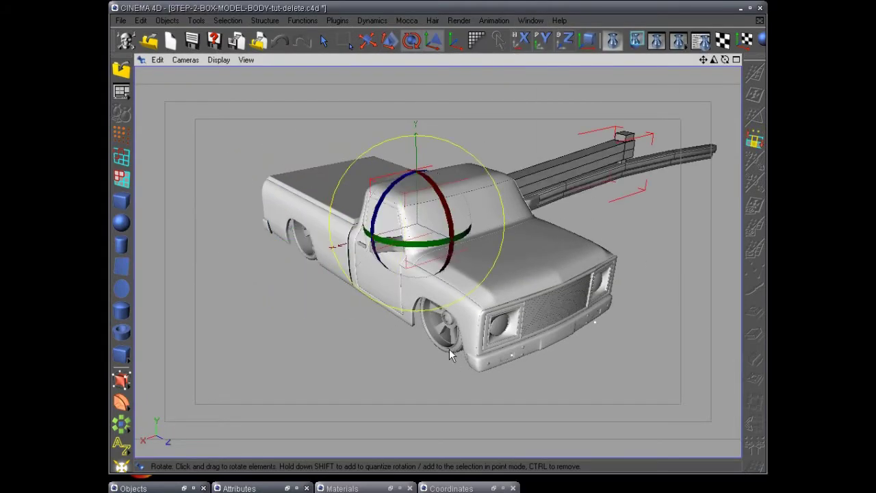
# Step: Raise the pasted wiper assembly above the truck's cab and scale it down uniformly to a small fraction of its size
pyautogui.keyDown('alt'); pyautogui.moveTo(413, 357); pyautogui.dragTo(430, 293); pyautogui.keyUp('alt')
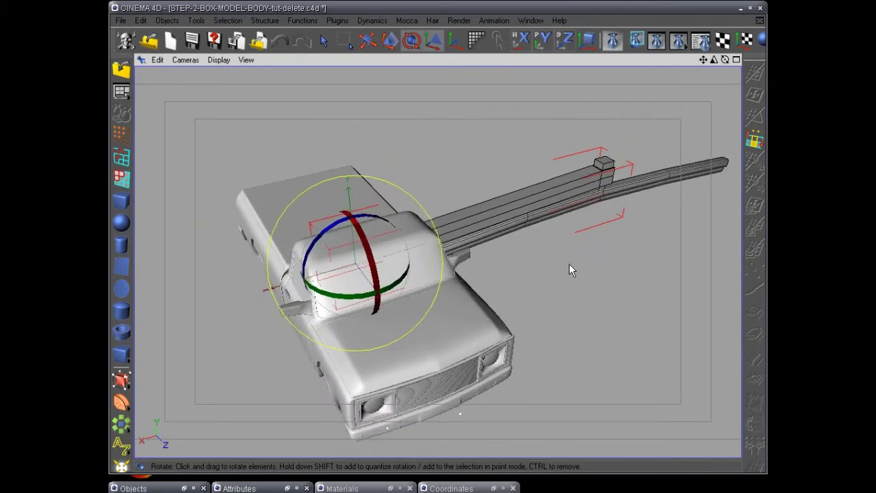
pyautogui.press('0')
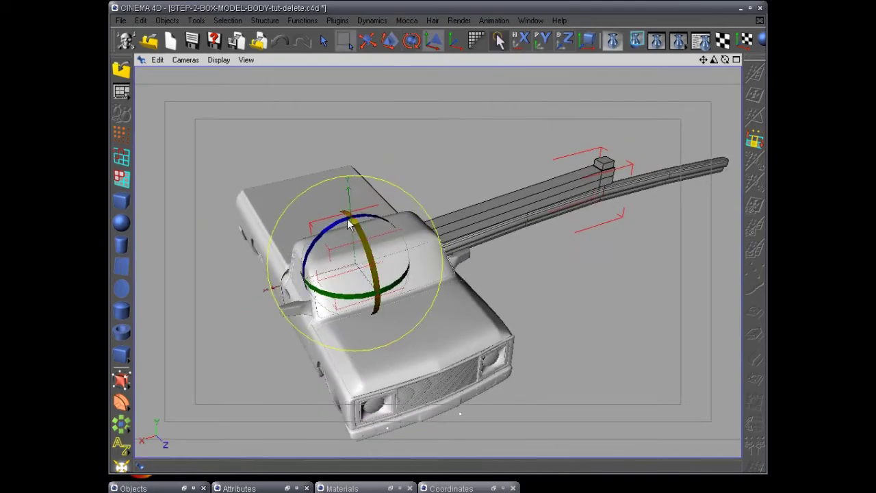
pyautogui.moveTo(347, 191); pyautogui.dragTo(348, 76)
pyautogui.click(389, 40)
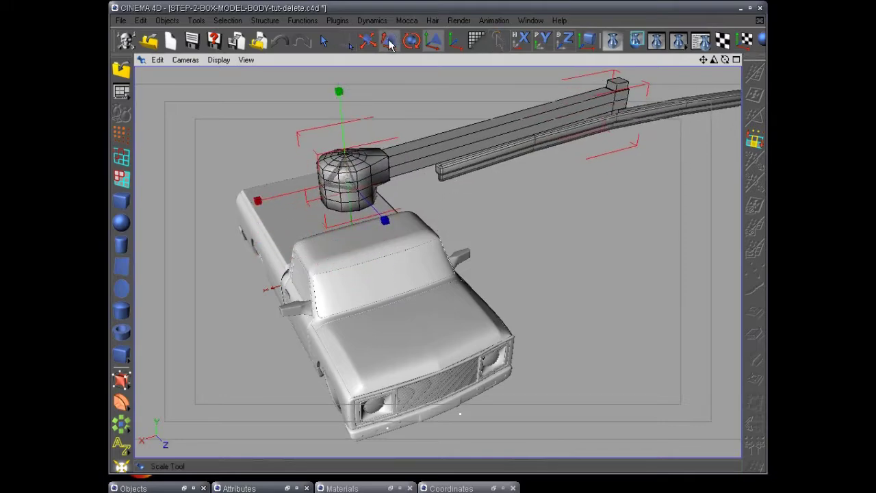
pyautogui.moveTo(219, 215); pyautogui.dragTo(144, 215)
pyautogui.press('space')
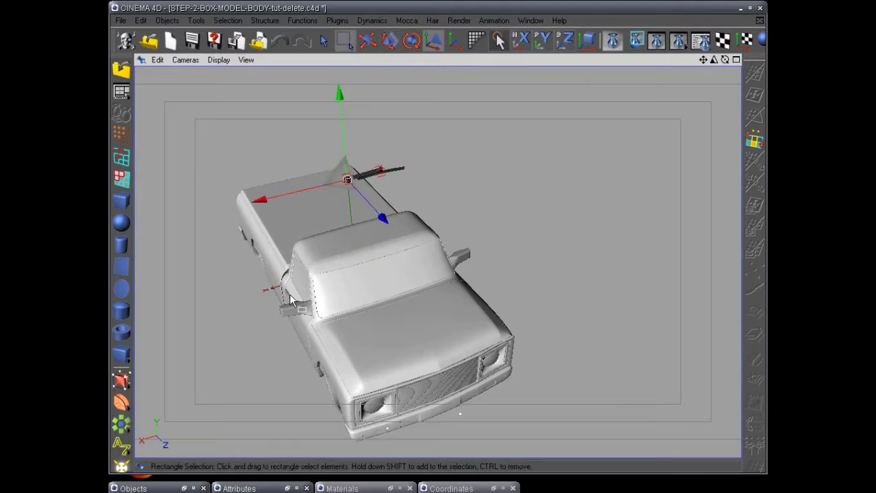
# Step: Move the wiper forward along Z in the top view to the hood edge just ahead of the windshield
pyautogui.moveTo(384, 215); pyautogui.dragTo(387, 217)
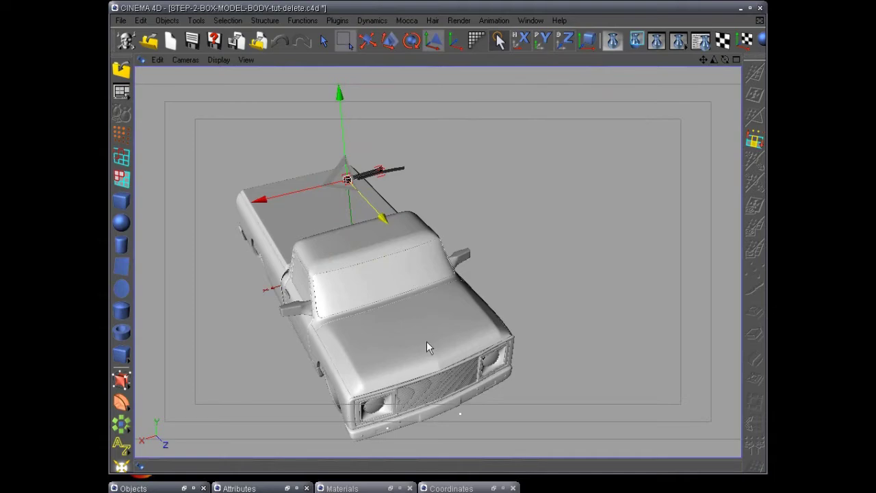
pyautogui.press('F2')
pyautogui.scroll(-8, 448, 355)
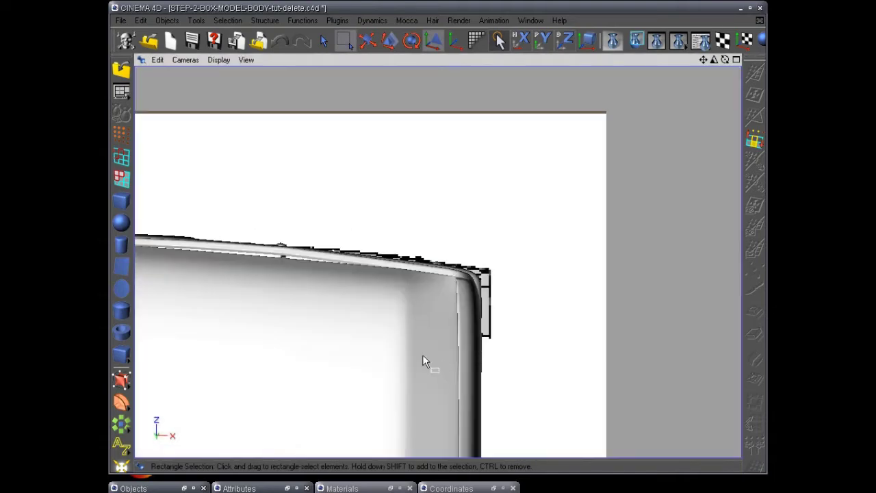
pyautogui.keyDown('alt'); pyautogui.moveTo(454, 320); pyautogui.dragTo(543, 237, button='middle'); pyautogui.keyUp('alt')
pyautogui.keyDown('alt'); pyautogui.moveTo(415, 415); pyautogui.dragTo(542, 246, button='middle'); pyautogui.keyUp('alt')
pyautogui.keyDown('alt'); pyautogui.moveTo(542, 246); pyautogui.dragTo(431, 375, button='right'); pyautogui.keyUp('alt')
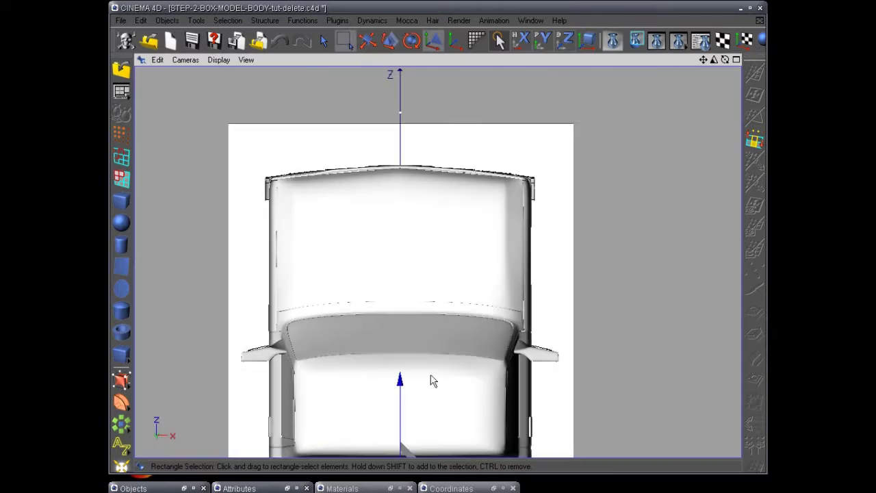
pyautogui.moveTo(401, 357); pyautogui.dragTo(422, 221)
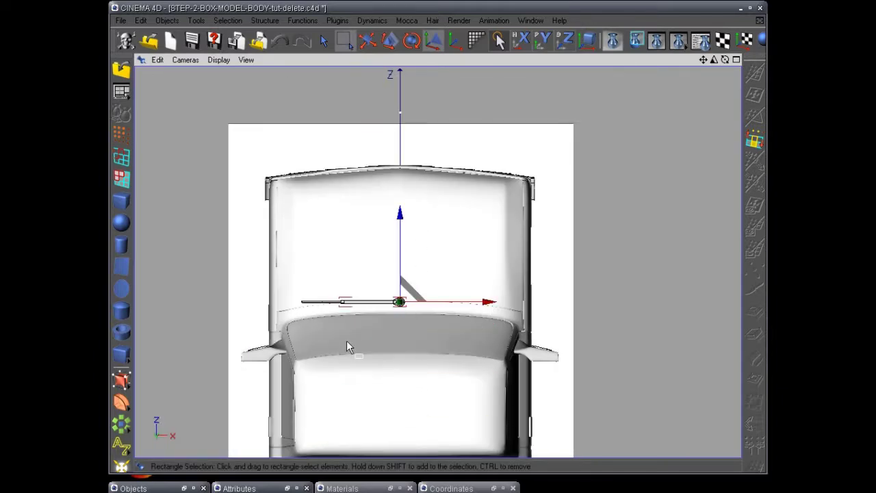
# Step: Set the wiper's heading (H) rotation to 180°
pyautogui.click(493, 488)
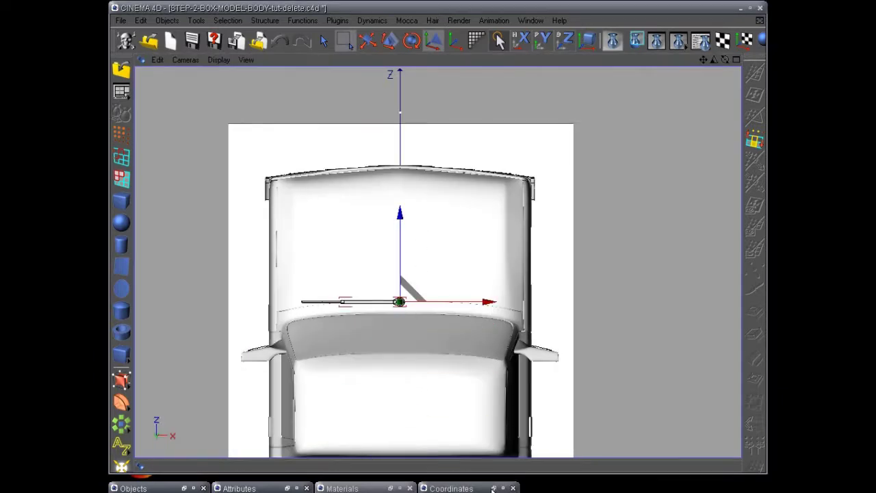
pyautogui.click(411, 42)
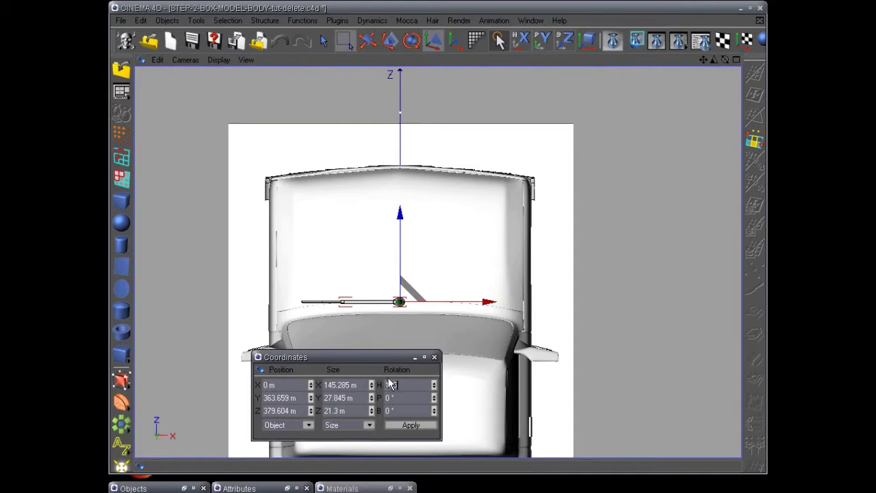
pyautogui.click(390, 385)
pyautogui.write('180')
pyautogui.press('Return')
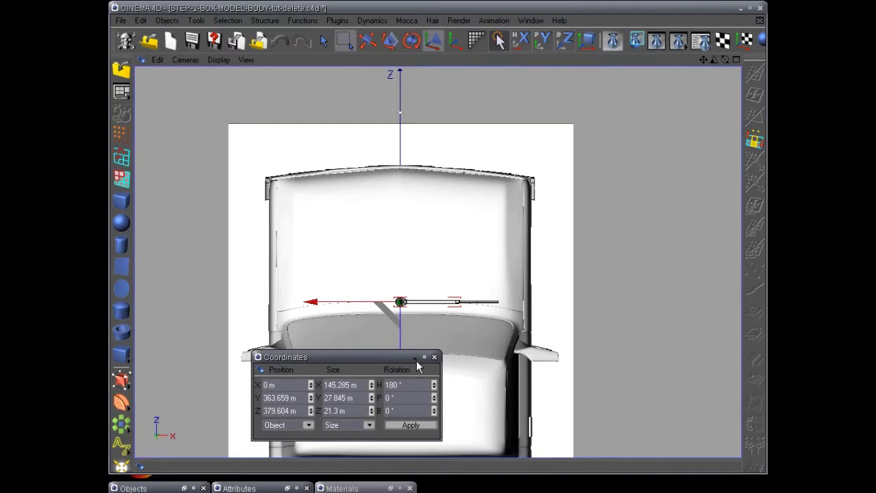
pyautogui.click(417, 357)
# Step: Scale the wiper down further and position it off-centre toward negative X, in the gap between hood and windshield
pyautogui.keyDown('alt'); pyautogui.moveTo(558, 333); pyautogui.dragTo(656, 317, button='middle'); pyautogui.keyUp('alt')
pyautogui.scroll(2, 604, 354)
pyautogui.scroll(2, 589, 357)
pyautogui.scroll(-1, 584, 378)
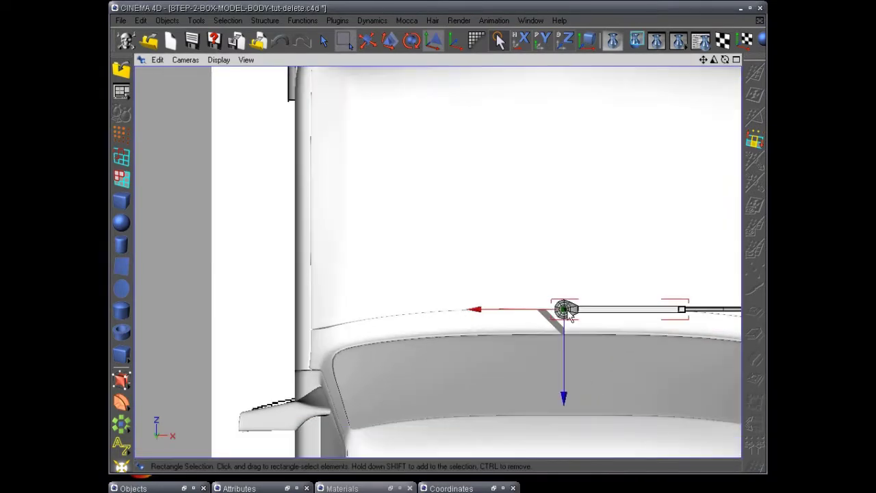
pyautogui.moveTo(566, 312); pyautogui.dragTo(135, 431)
pyautogui.press('space')
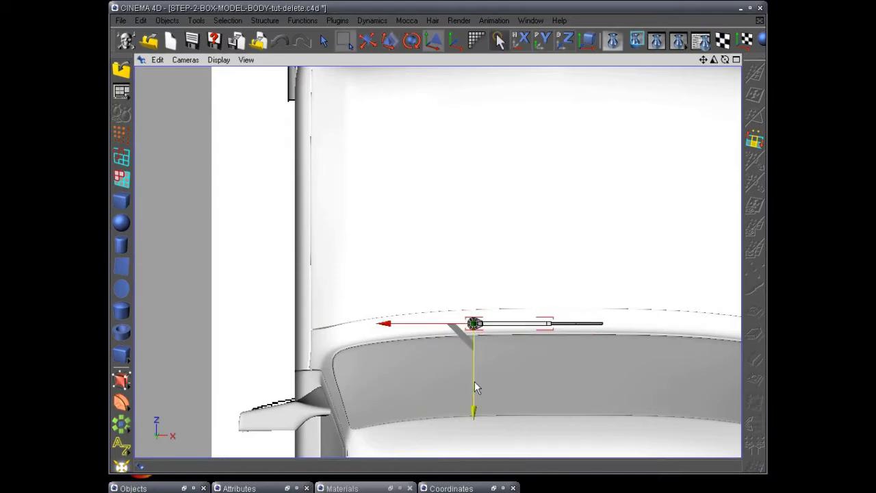
pyautogui.moveTo(473, 326); pyautogui.dragTo(482, 330)
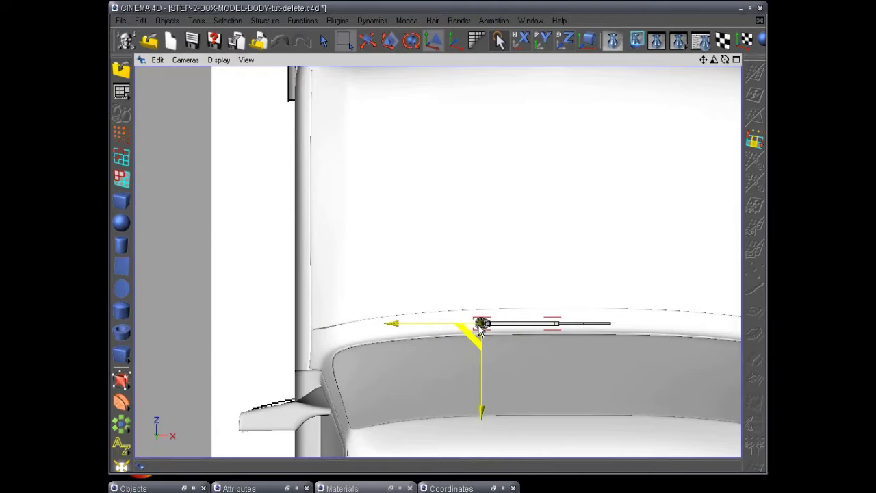
# Step: Lower the wiper to the windshield's bottom edge in the front view and shift it outward along X
pyautogui.press('F4')
pyautogui.scroll(-3, 485, 327)
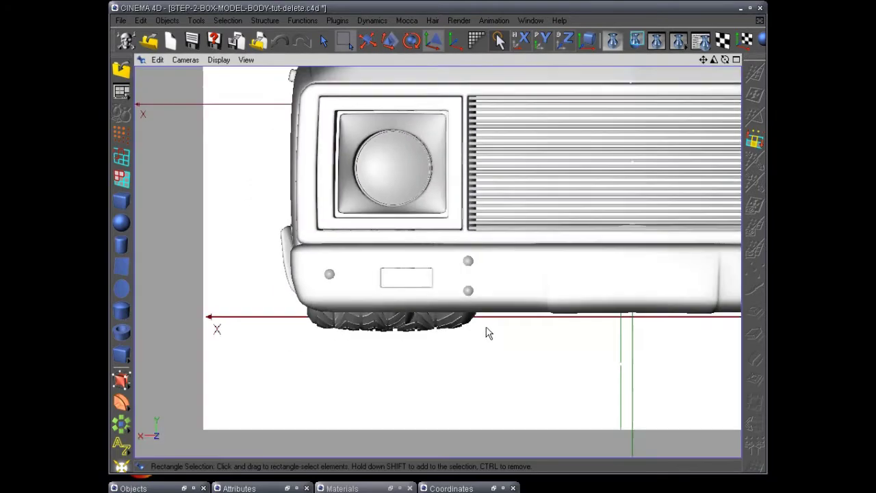
pyautogui.keyDown('alt'); pyautogui.moveTo(622, 219); pyautogui.dragTo(399, 420, button='middle'); pyautogui.keyUp('alt')
pyautogui.scroll(-5, 457, 298)
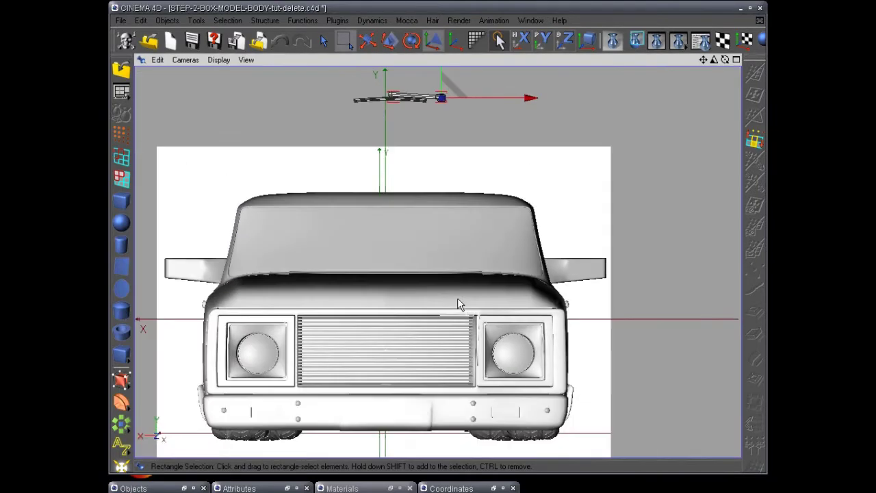
pyautogui.moveTo(439, 77); pyautogui.dragTo(450, 214)
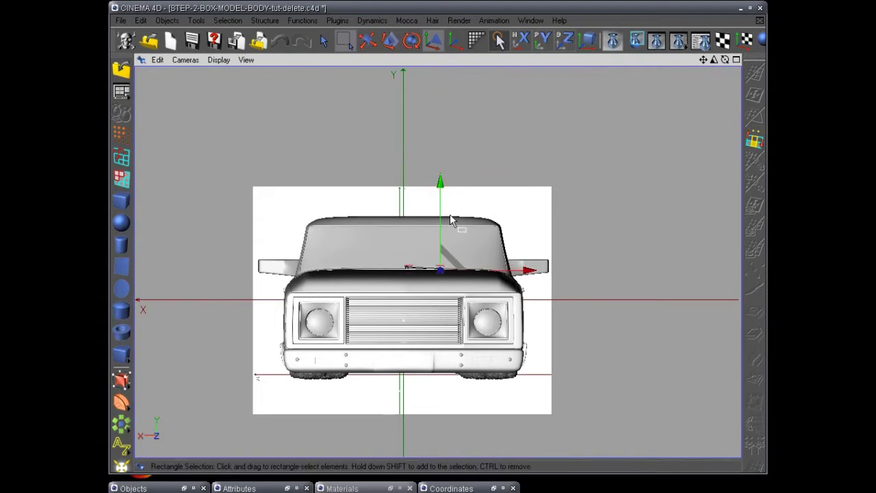
pyautogui.scroll(2, 449, 232)
pyautogui.scroll(5, 450, 232)
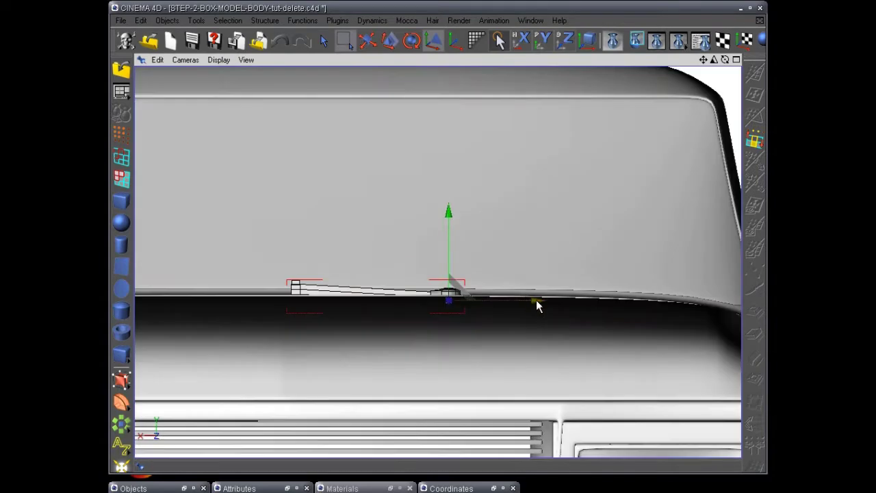
pyautogui.moveTo(536, 300); pyautogui.dragTo(616, 298)
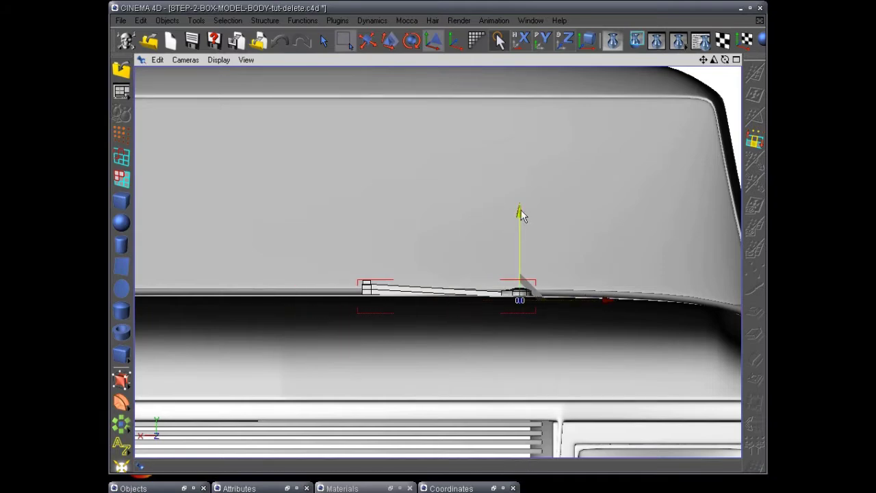
# Step: Check the wiper's fit against the windshield in perspective and lower it about 4.6 m along Y
pyautogui.press('F1')
pyautogui.keyDown('alt'); pyautogui.moveTo(409, 323); pyautogui.dragTo(586, 279); pyautogui.keyUp('alt')
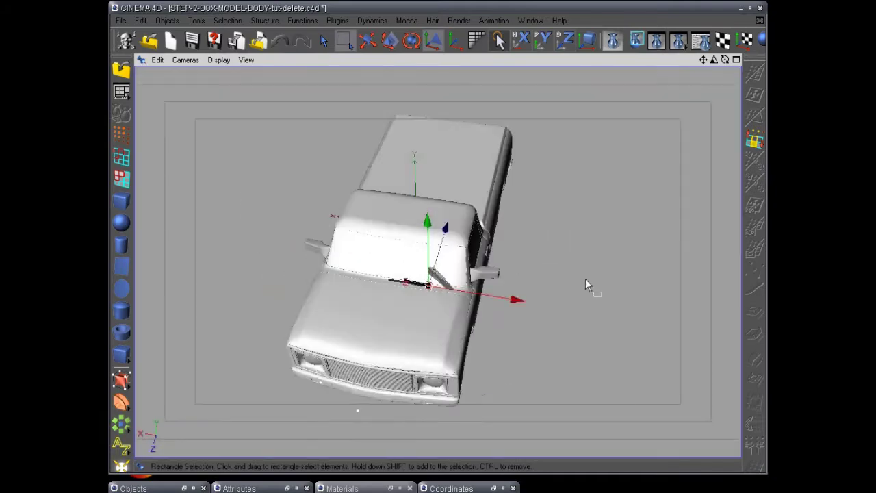
pyautogui.scroll(5, 521, 327)
pyautogui.keyDown('alt'); pyautogui.moveTo(521, 327); pyautogui.dragTo(463, 340); pyautogui.keyUp('alt')
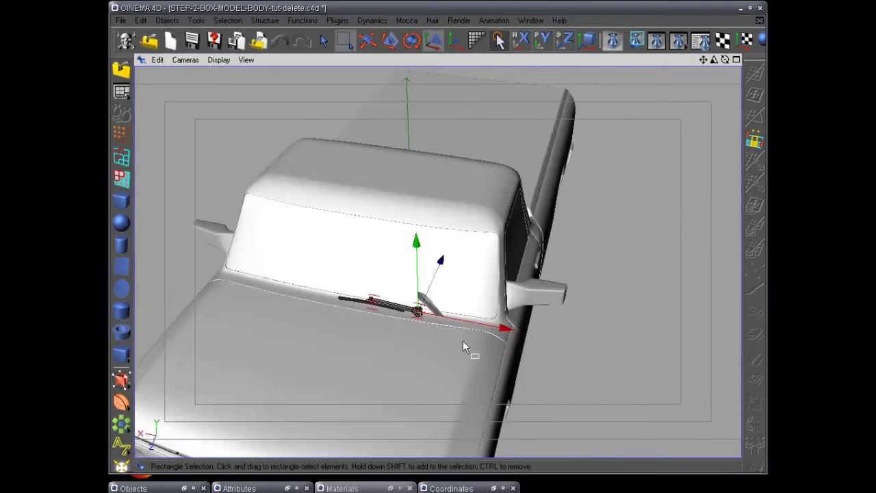
pyautogui.click(509, 332)
pyautogui.keyDown('alt'); pyautogui.moveTo(419, 402); pyautogui.dragTo(500, 321); pyautogui.keyUp('alt')
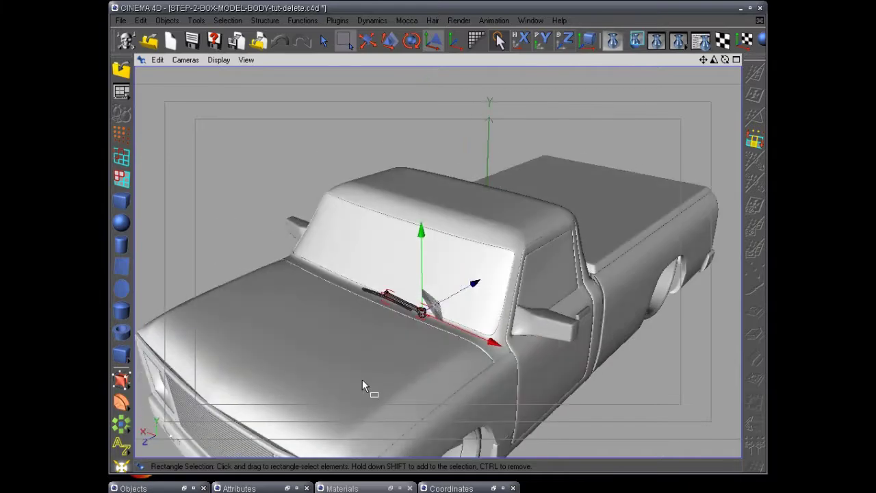
pyautogui.keyDown('alt'); pyautogui.moveTo(362, 381); pyautogui.dragTo(343, 377); pyautogui.keyUp('alt')
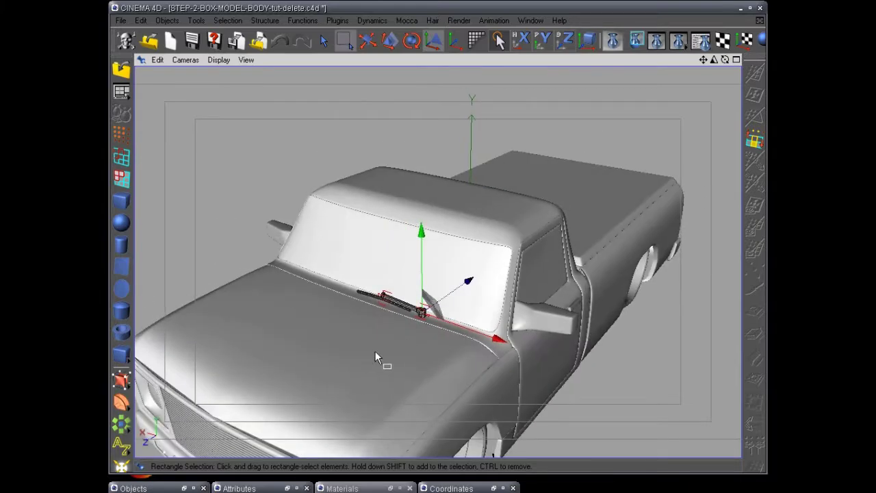
pyautogui.moveTo(375, 355)
pyautogui.keyDown('alt'); pyautogui.mouseDown()
pyautogui.moveTo(411, 348)
pyautogui.moveTo(382, 348)
pyautogui.mouseUp(); pyautogui.keyUp('alt')
pyautogui.keyDown('alt'); pyautogui.moveTo(317, 319); pyautogui.dragTo(377, 305); pyautogui.keyUp('alt')
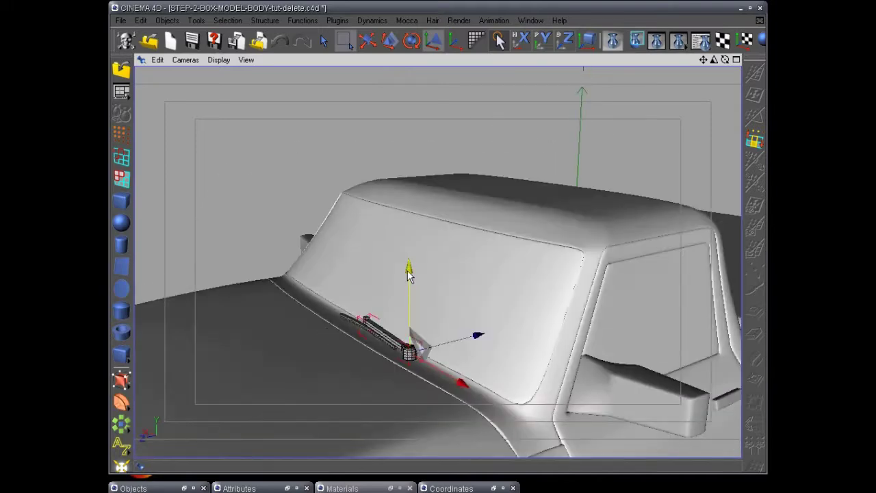
pyautogui.moveTo(408, 271); pyautogui.dragTo(408, 276)
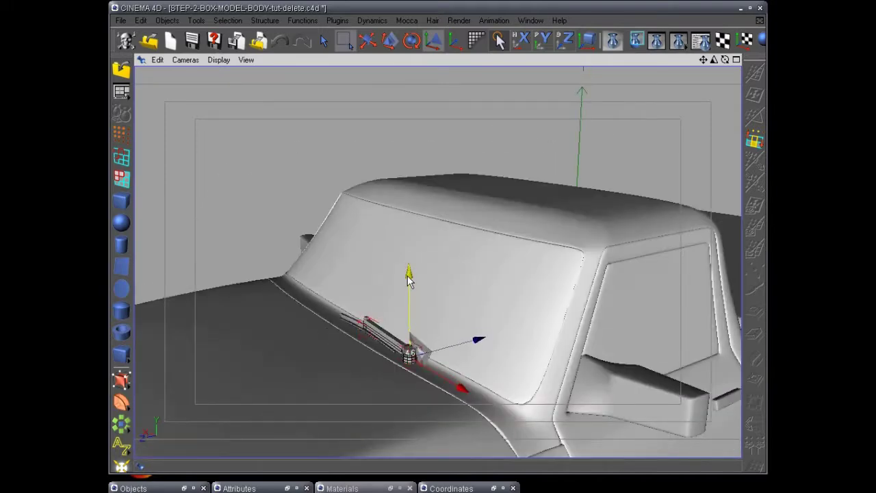
# Step: Hide the second, unselected DRIVE-ARM object in the editor view
pyautogui.keyDown('alt'); pyautogui.moveTo(367, 332); pyautogui.dragTo(365, 337); pyautogui.keyUp('alt')
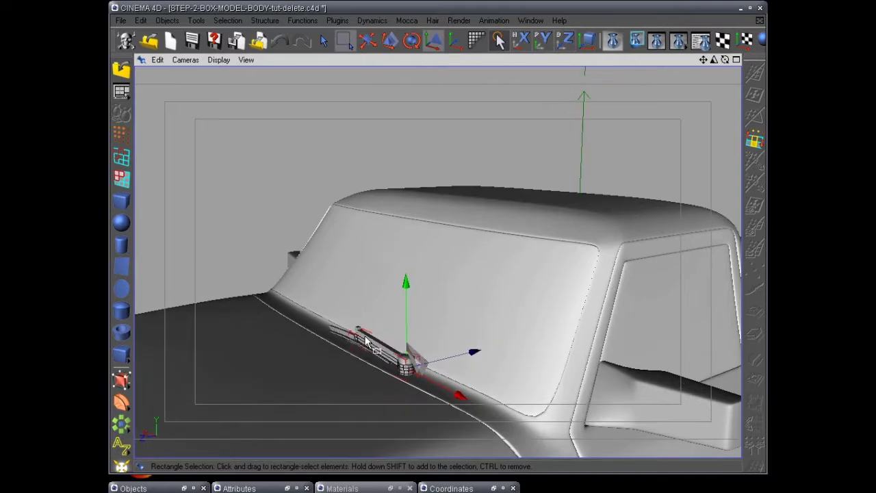
pyautogui.click(184, 488)
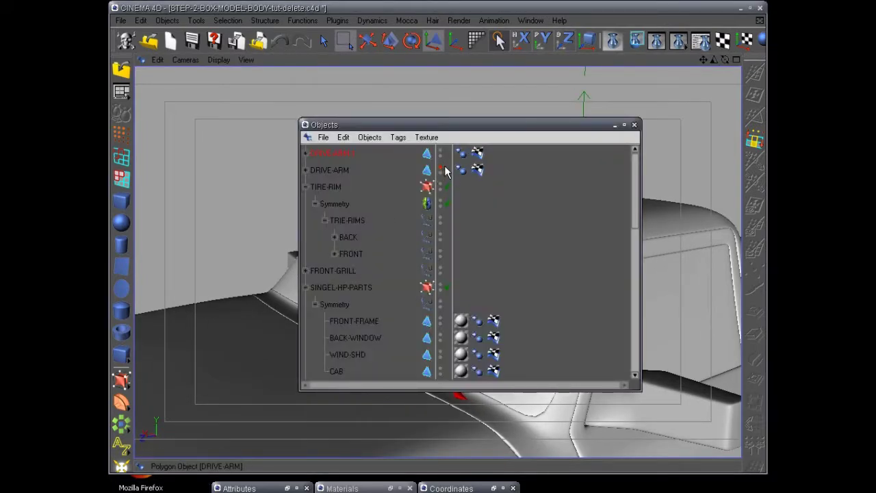
pyautogui.click(615, 125)
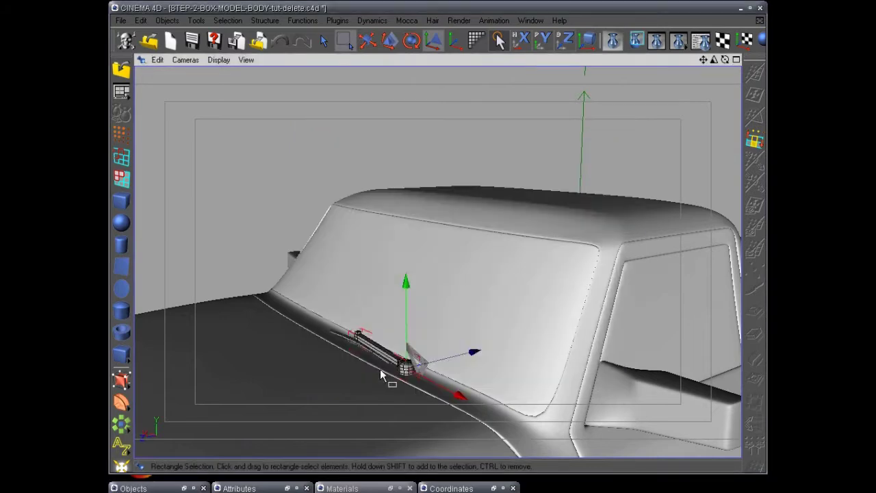
# Step: Move the wiper about 4.3 m along Z toward the windshield in the side view
pyautogui.keyDown('alt'); pyautogui.moveTo(381, 370); pyautogui.dragTo(443, 332); pyautogui.keyUp('alt')
pyautogui.press('F3')
pyautogui.scroll(-3, 444, 331)
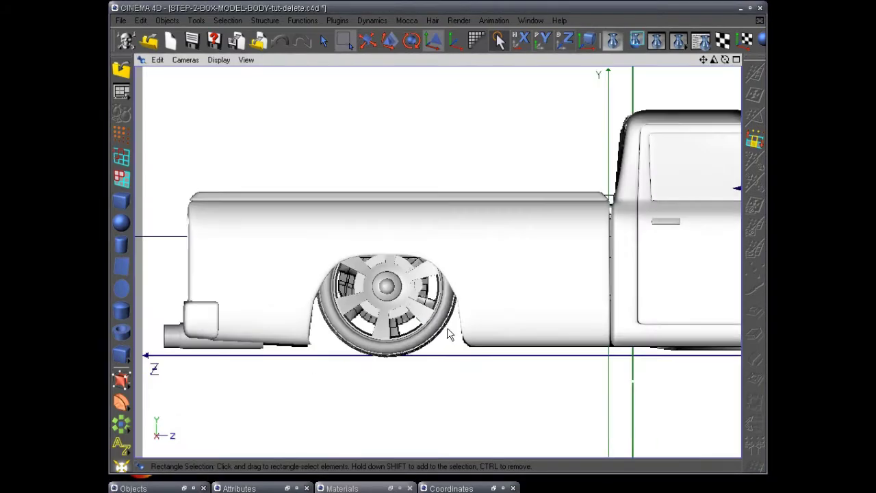
pyautogui.keyDown('alt'); pyautogui.moveTo(581, 282); pyautogui.dragTo(345, 331, button='middle'); pyautogui.keyUp('alt')
pyautogui.scroll(6, 346, 336)
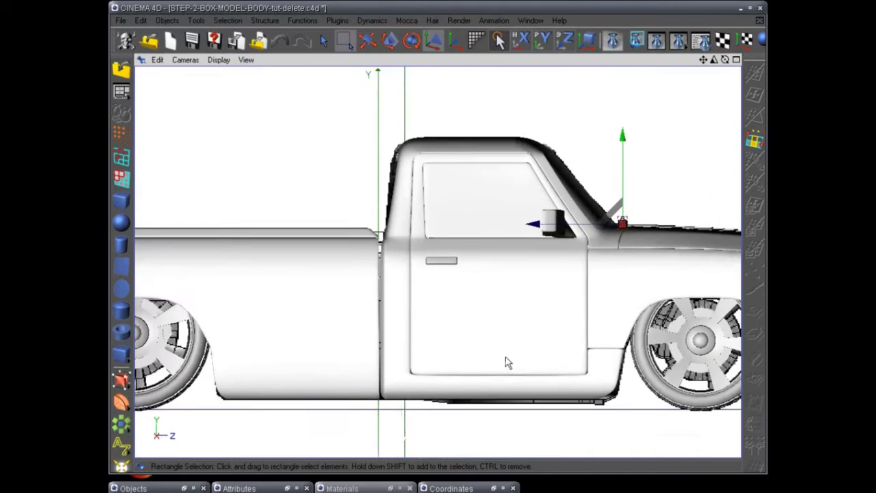
pyautogui.scroll(3, 411, 406)
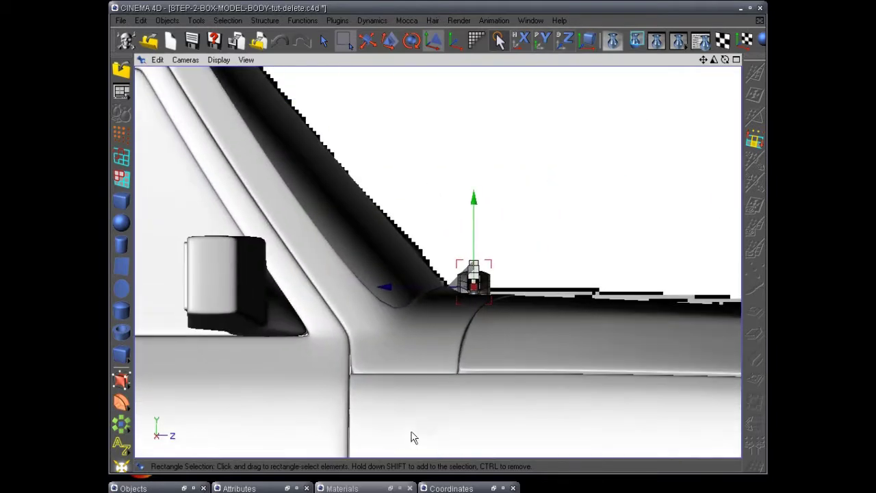
pyautogui.moveTo(381, 288); pyautogui.dragTo(371, 288)
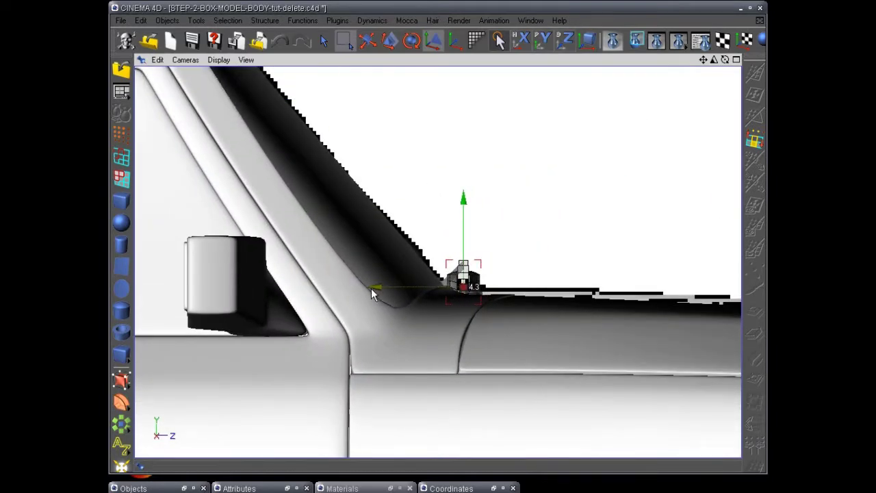
# Step: Rotate the wiper about X in the side view to match the windshield's slope and check it in the top view
pyautogui.click(415, 39)
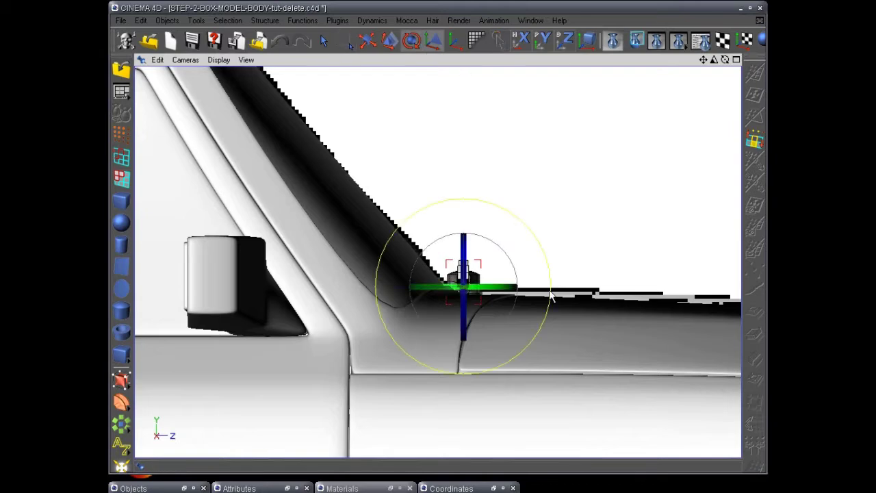
pyautogui.moveTo(591, 248); pyautogui.dragTo(592, 327)
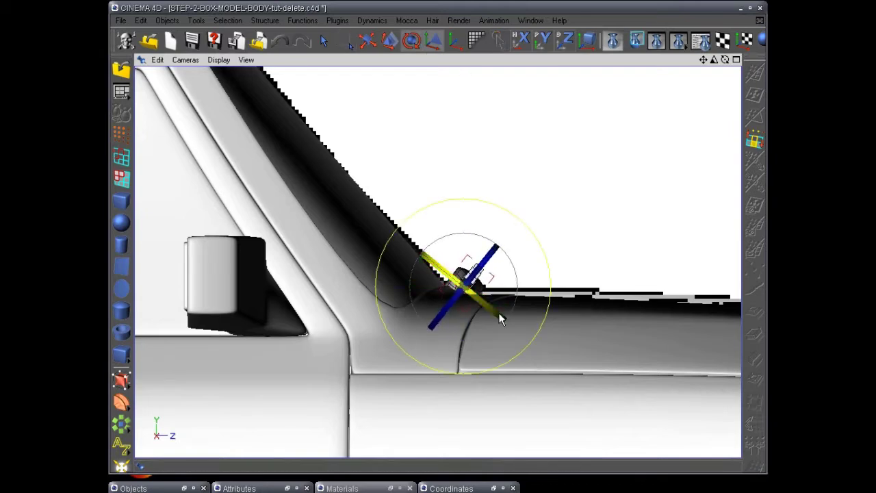
pyautogui.press('F2')
pyautogui.keyDown('alt'); pyautogui.moveTo(518, 320); pyautogui.dragTo(492, 278, button='middle'); pyautogui.keyUp('alt')
pyautogui.keyDown('alt'); pyautogui.moveTo(500, 284); pyautogui.dragTo(492, 360, button='right'); pyautogui.keyUp('alt')
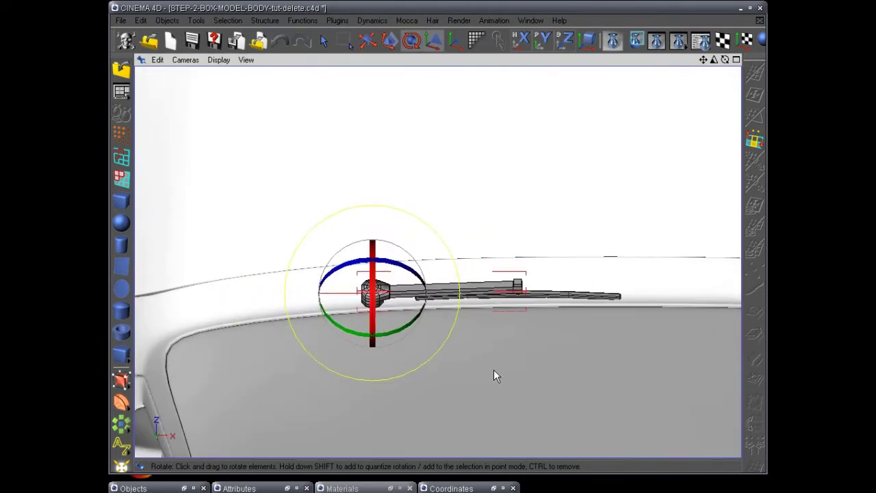
# Step: Swing the wiper slightly around its pivot toward the glass in the side view and inspect it in perspective
pyautogui.press('F3')
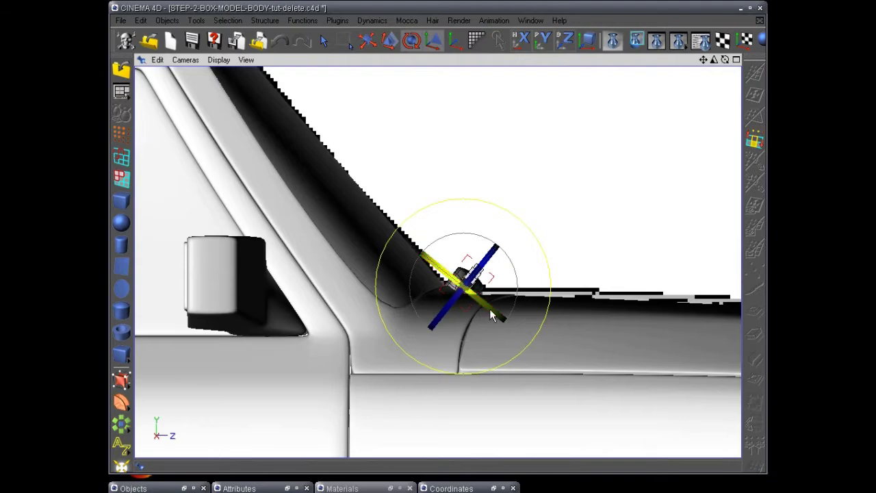
pyautogui.moveTo(493, 311)
pyautogui.mouseDown()
pyautogui.moveTo(479, 306)
pyautogui.moveTo(491, 309)
pyautogui.mouseUp()
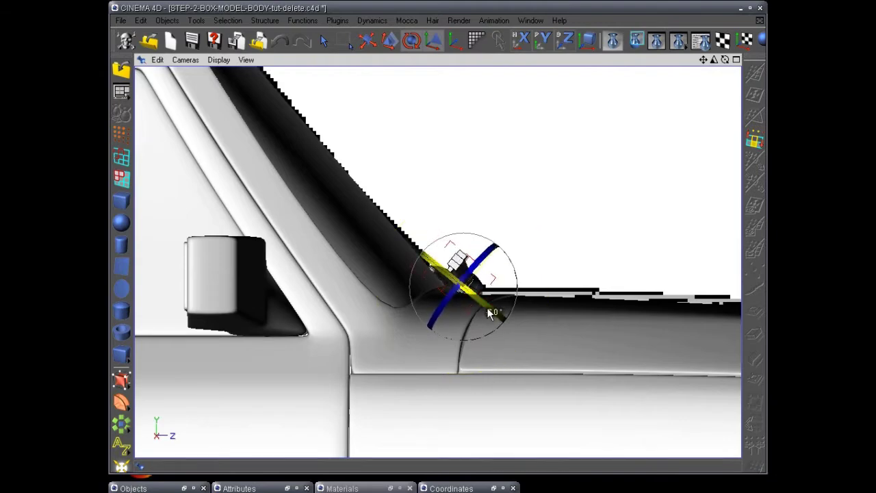
pyautogui.press('F1')
pyautogui.keyDown('alt'); pyautogui.moveTo(384, 399); pyautogui.dragTo(428, 378); pyautogui.keyUp('alt')
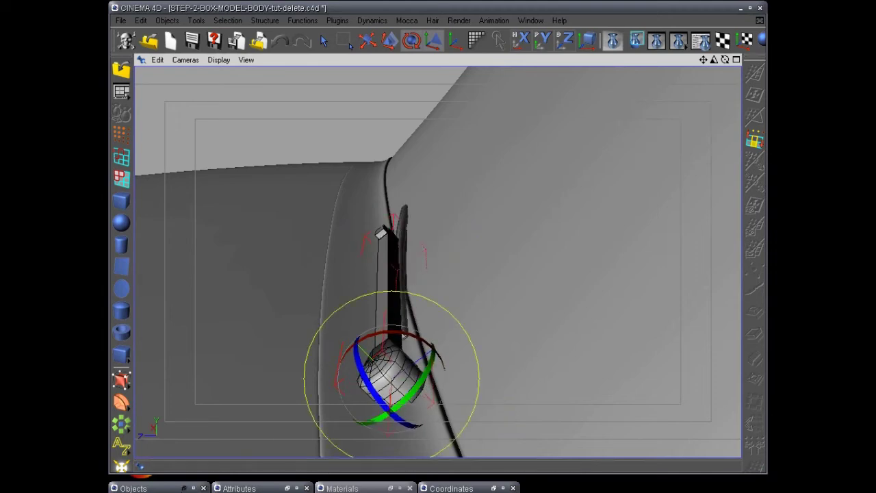
# Step: Expand the DRIVE-ARM.1 hierarchy and select its WIPER-BLADE child object
pyautogui.click(183, 488)
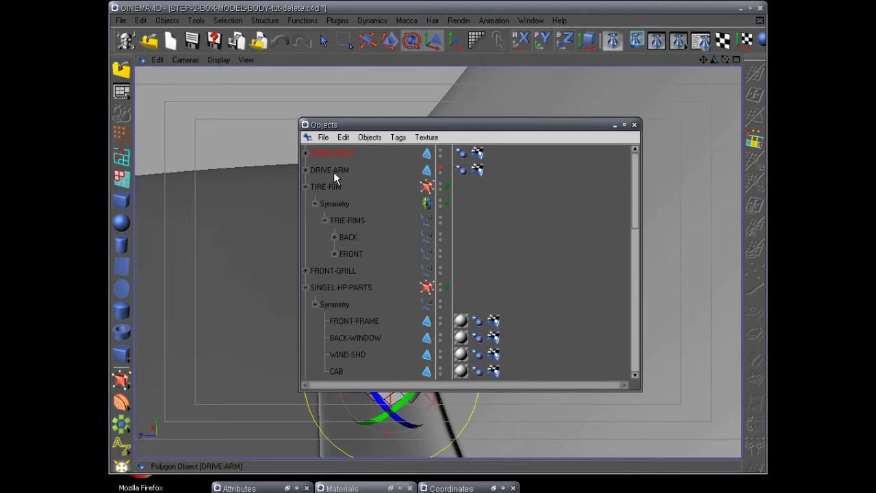
pyautogui.click(304, 169)
pyautogui.click(320, 172)
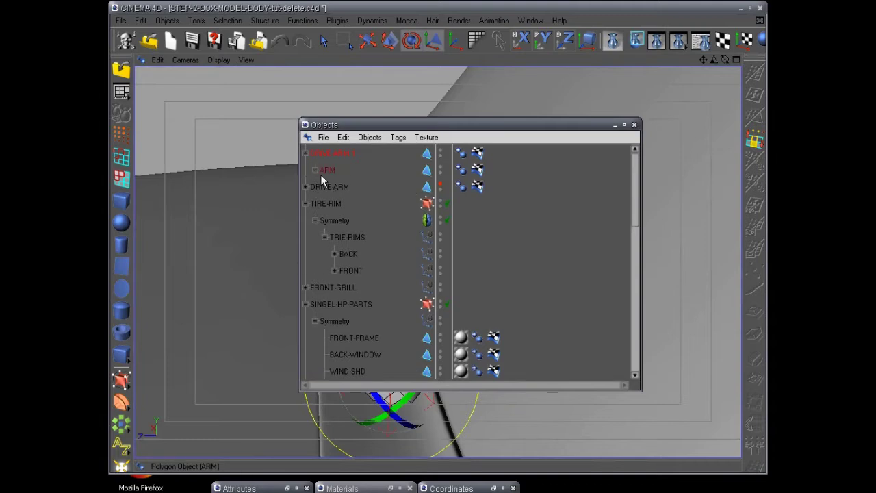
pyautogui.click(315, 170)
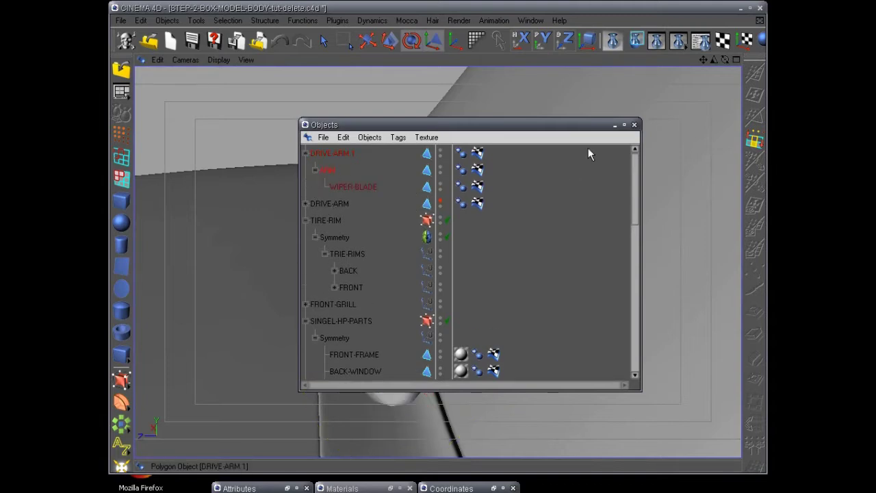
pyautogui.click(616, 125)
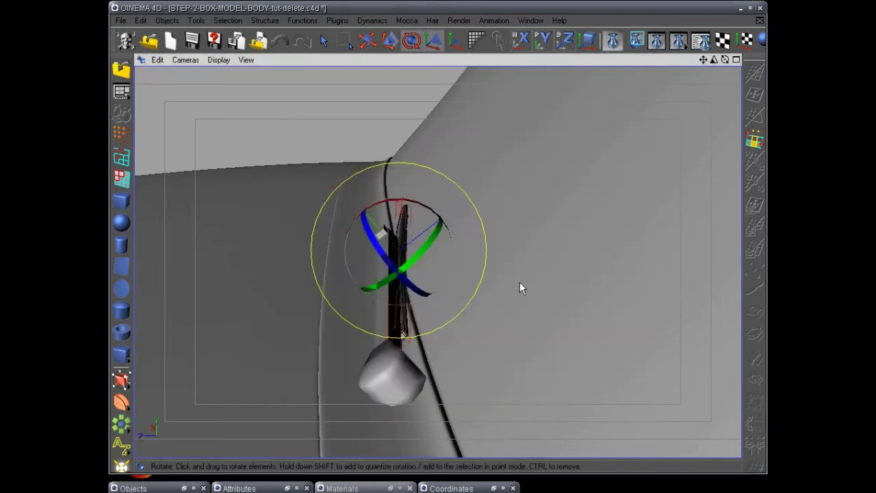
# Step: Rotate the wiper blade in perspective so it lines up with the windshield's lower edge
pyautogui.moveTo(423, 253); pyautogui.dragTo(427, 250)
pyautogui.keyDown('alt'); pyautogui.moveTo(399, 302); pyautogui.dragTo(501, 331); pyautogui.keyUp('alt')
pyautogui.keyDown('alt'); pyautogui.moveTo(384, 368); pyautogui.dragTo(399, 375); pyautogui.keyUp('alt')
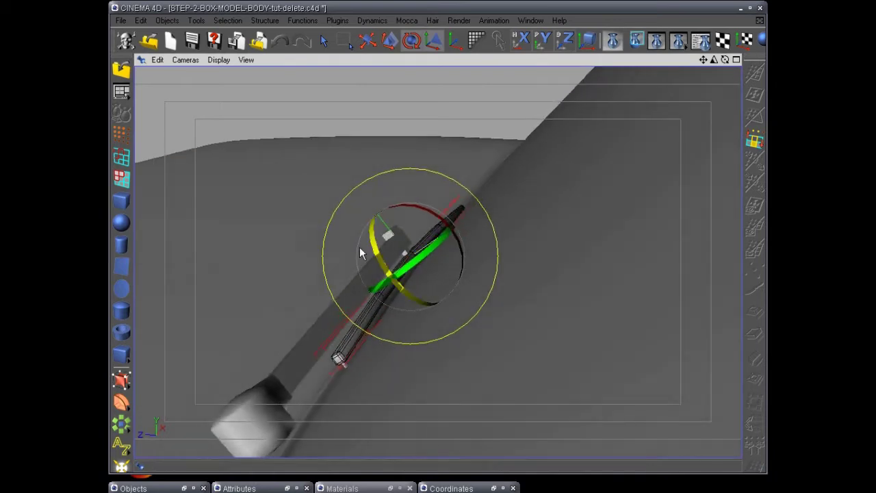
pyautogui.moveTo(375, 254); pyautogui.dragTo(377, 261)
pyautogui.keyDown('alt'); pyautogui.moveTo(470, 357); pyautogui.dragTo(456, 332); pyautogui.keyUp('alt')
# Step: Nudge the blade slightly along its Y axis and fine-tune its rotation against the windshield
pyautogui.click(345, 42)
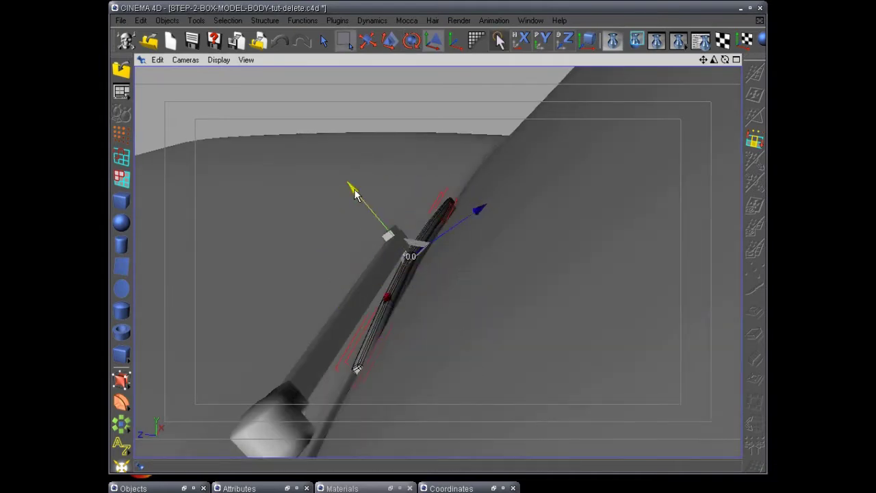
pyautogui.moveTo(354, 191); pyautogui.dragTo(355, 192)
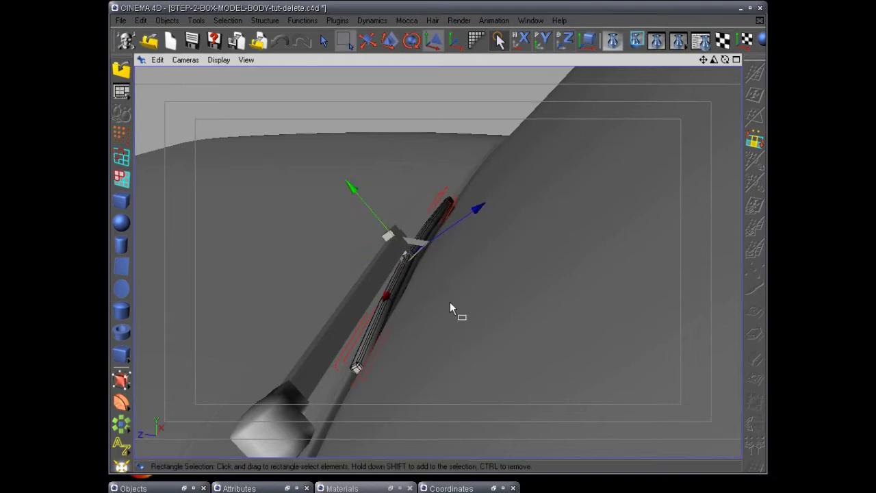
pyautogui.keyDown('alt'); pyautogui.moveTo(450, 302); pyautogui.dragTo(460, 321); pyautogui.keyUp('alt')
pyautogui.press('r')
pyautogui.moveTo(371, 237); pyautogui.dragTo(368, 230)
pyautogui.keyDown('alt'); pyautogui.moveTo(476, 324); pyautogui.dragTo(395, 315); pyautogui.keyUp('alt')
pyautogui.keyDown('alt'); pyautogui.moveTo(383, 383); pyautogui.dragTo(416, 380); pyautogui.keyUp('alt')
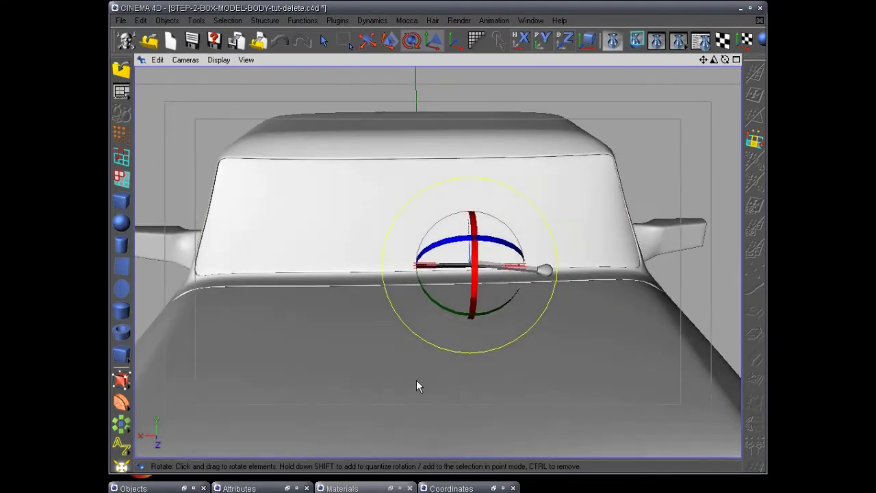
# Step: Unhide and select the second DRIVE-ARM object and expand its hierarchy down to WIPER-BLADE
pyautogui.click(186, 489)
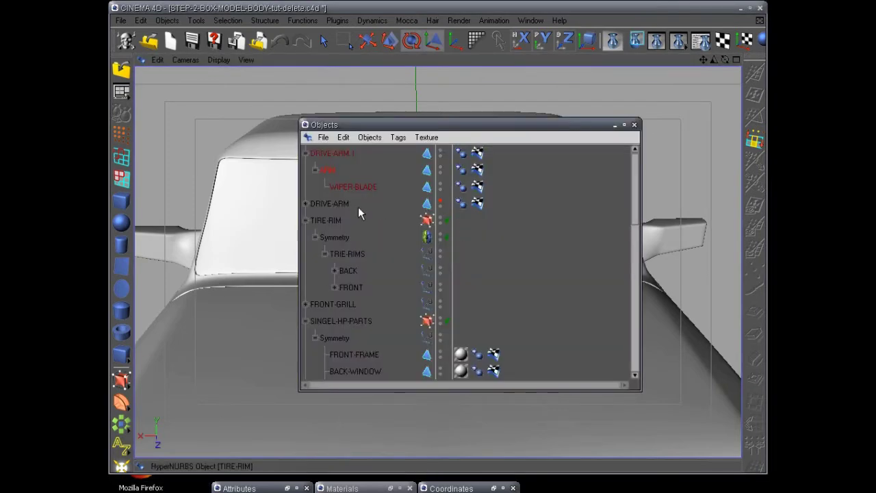
pyautogui.click(320, 204)
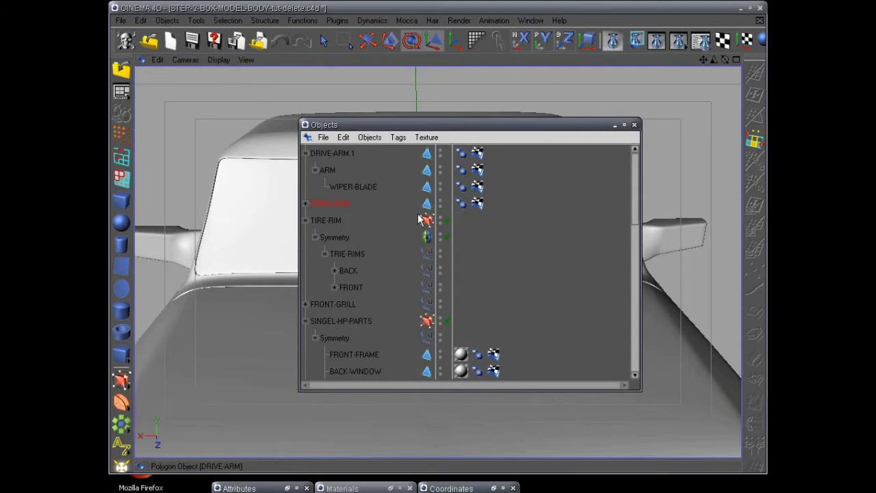
pyautogui.click(305, 203)
pyautogui.click(315, 220)
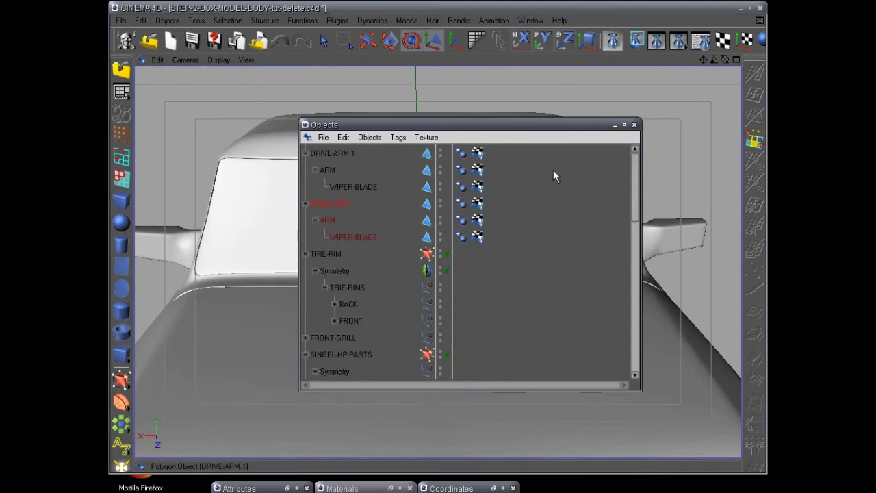
pyautogui.click(615, 124)
# Step: Move the second wiper along X to the other half of the windshield base, refining its position in the top view
pyautogui.press('e')
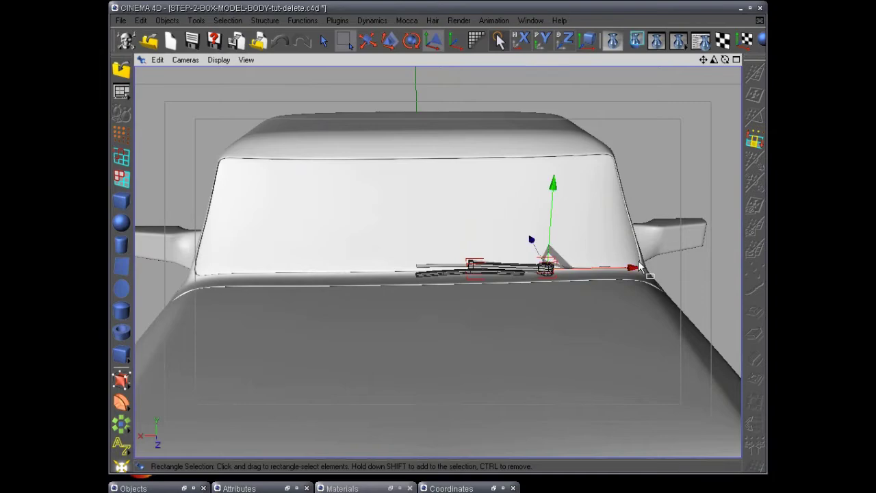
pyautogui.moveTo(620, 270); pyautogui.dragTo(449, 268)
pyautogui.keyDown('alt'); pyautogui.moveTo(593, 278); pyautogui.dragTo(594, 288); pyautogui.keyUp('alt')
pyautogui.keyDown('alt'); pyautogui.moveTo(375, 323); pyautogui.dragTo(395, 314); pyautogui.keyUp('alt')
pyautogui.scroll(4, 394, 314)
pyautogui.keyDown('alt'); pyautogui.moveTo(434, 315); pyautogui.dragTo(503, 324, button='middle'); pyautogui.keyUp('alt')
pyautogui.moveTo(424, 334)
pyautogui.keyDown('alt'); pyautogui.mouseDown()
pyautogui.moveTo(259, 389)
pyautogui.moveTo(428, 330)
pyautogui.mouseUp(); pyautogui.keyUp('alt')
pyautogui.press('F2')
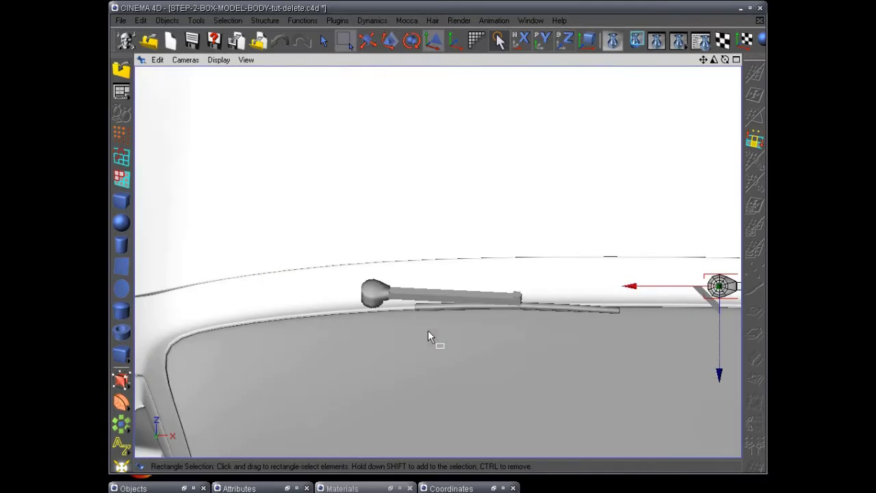
pyautogui.scroll(-5, 432, 327)
pyautogui.keyDown('alt'); pyautogui.moveTo(567, 338); pyautogui.dragTo(435, 352, button='middle'); pyautogui.keyUp('alt')
pyautogui.keyDown('alt'); pyautogui.moveTo(436, 352); pyautogui.dragTo(497, 308); pyautogui.keyUp('alt')
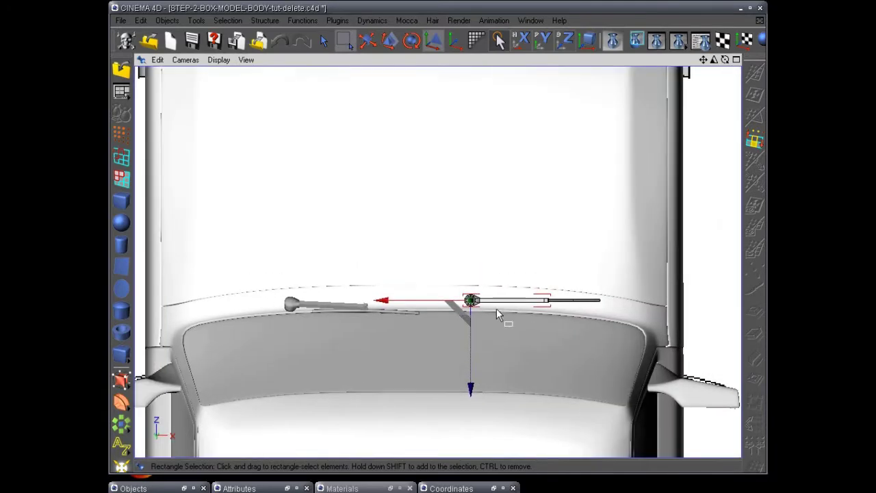
pyautogui.moveTo(381, 301); pyautogui.dragTo(416, 305)
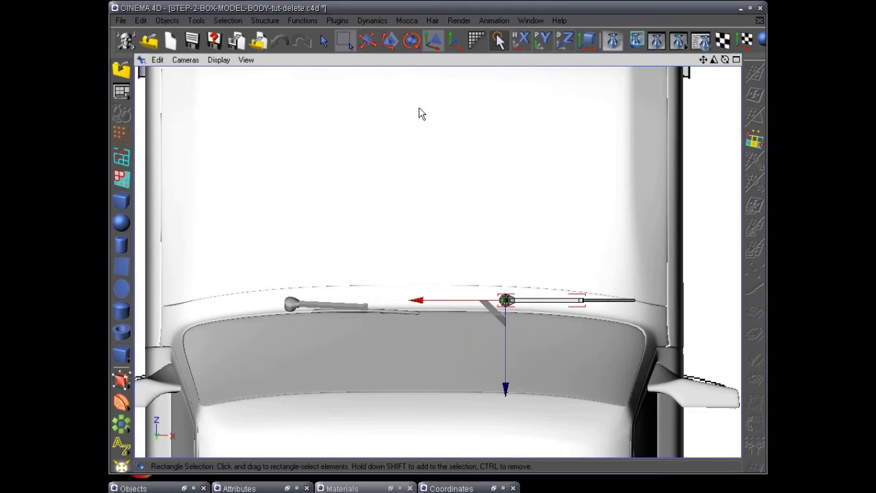
# Step: Tilt the second wiper in the side view to match the windshield's slope
pyautogui.press('F3')
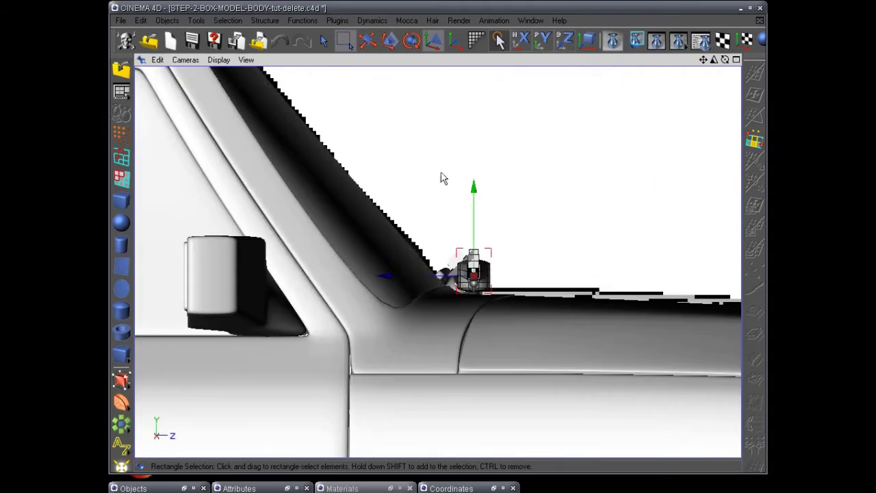
pyautogui.click(412, 42)
pyautogui.moveTo(620, 223); pyautogui.dragTo(619, 325)
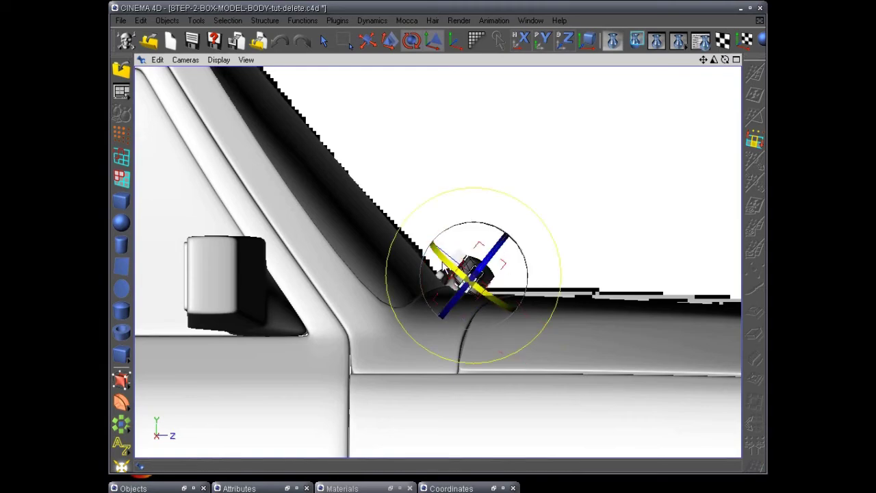
pyautogui.moveTo(458, 281)
pyautogui.mouseDown()
pyautogui.moveTo(419, 247)
pyautogui.moveTo(452, 268)
pyautogui.mouseUp()
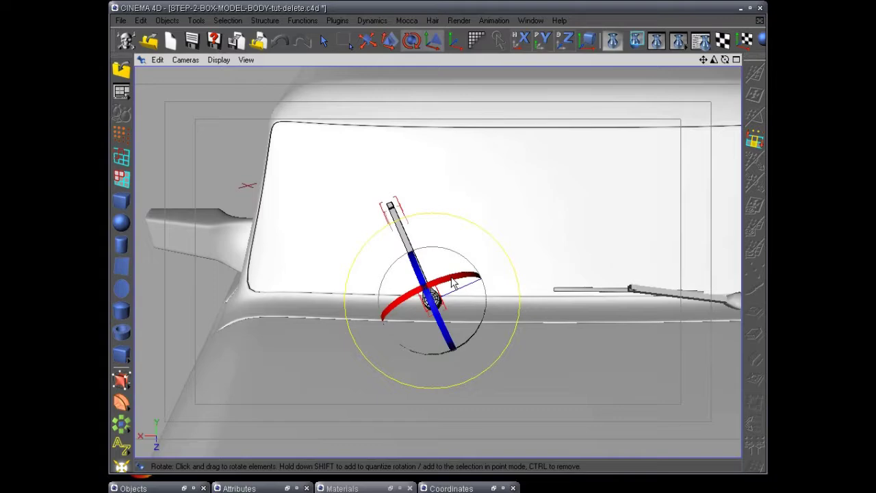
pyautogui.keyDown('alt'); pyautogui.moveTo(453, 283); pyautogui.dragTo(375, 362); pyautogui.keyUp('alt')
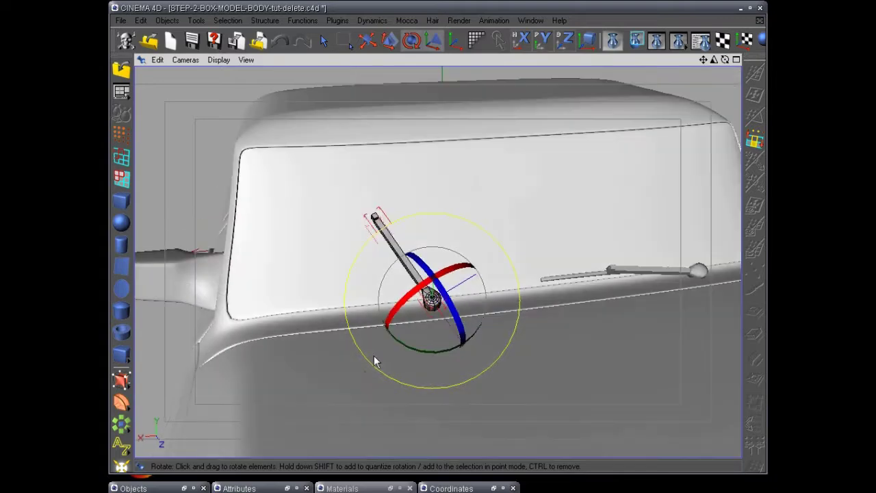
pyautogui.hotkey('ctrl', 'z')
# Step: Switch to point mode on the second wiper's WIPER-BLADE and activate Rectangle Selection
pyautogui.keyDown('alt'); pyautogui.moveTo(333, 417); pyautogui.dragTo(547, 357); pyautogui.keyUp('alt')
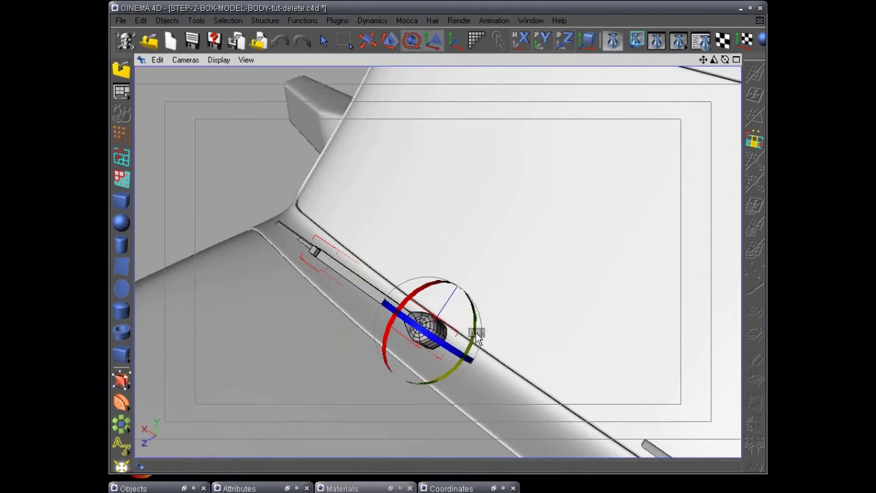
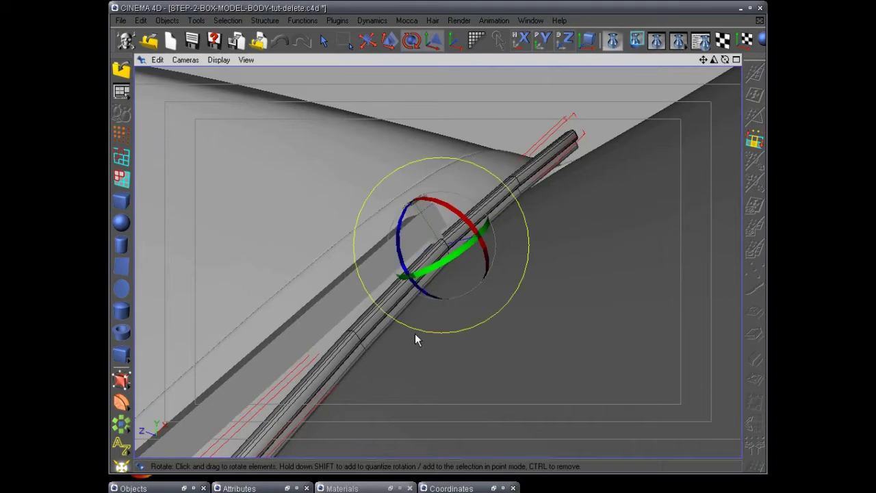
pyautogui.keyDown('alt'); pyautogui.moveTo(519, 323); pyautogui.dragTo(246, 420); pyautogui.keyUp('alt')
pyautogui.click(122, 135)
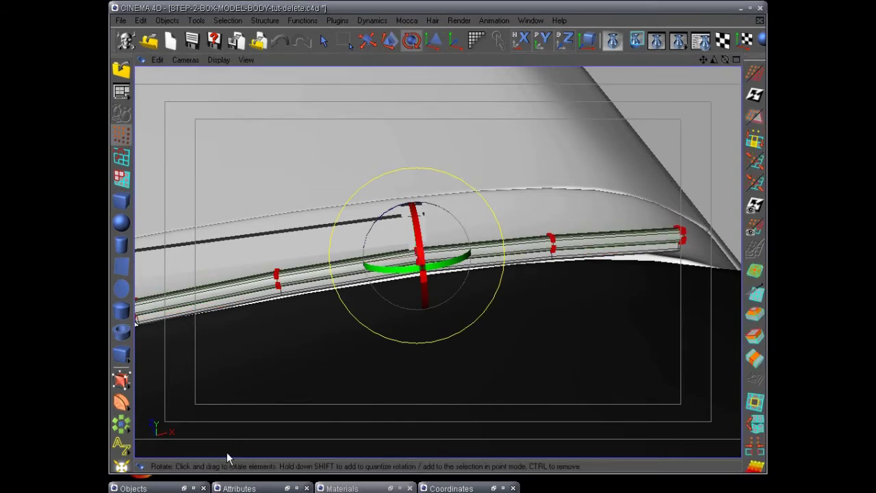
pyautogui.click(184, 488)
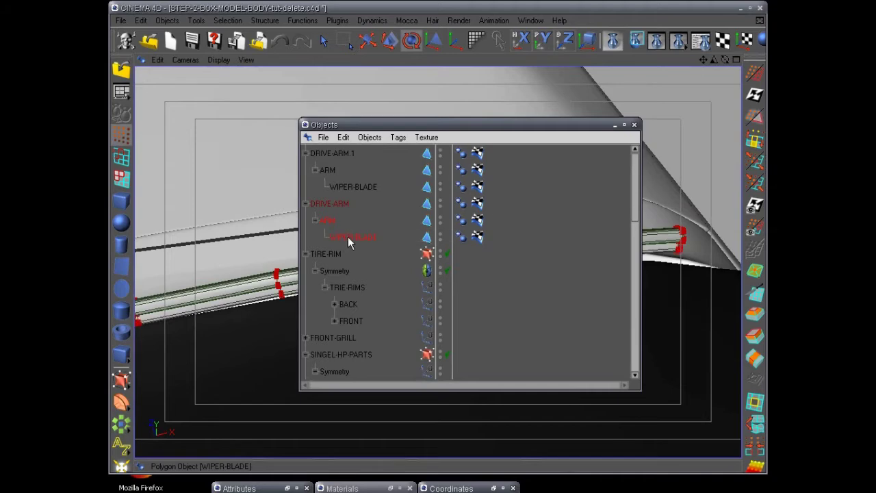
pyautogui.click(616, 125)
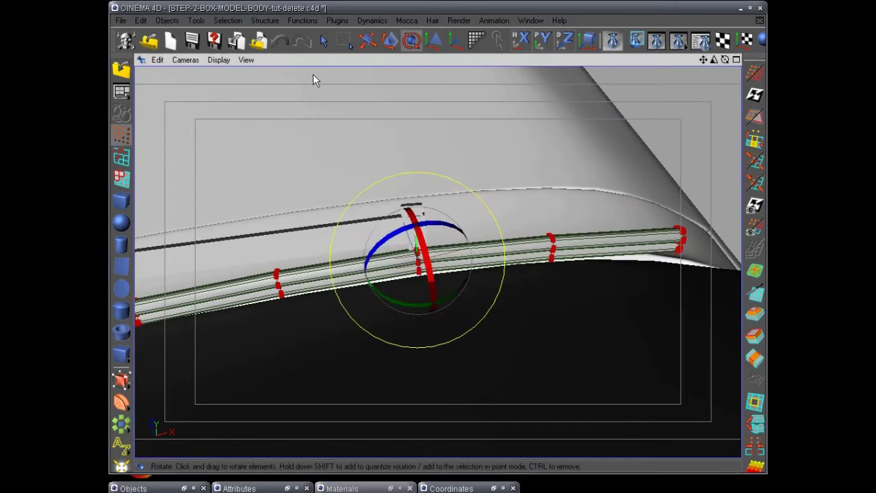
pyautogui.click(339, 43)
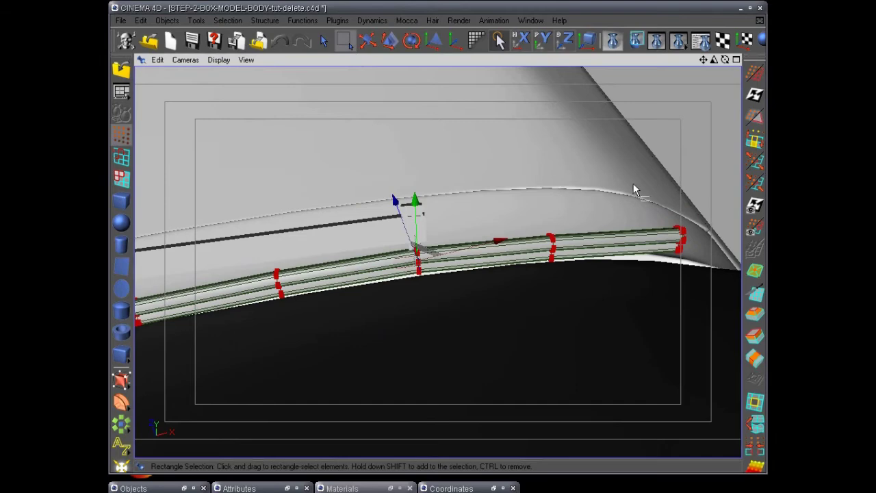
# Step: Select the points at the second blade's outer end and move them to follow the windshield surface
pyautogui.moveTo(707, 300); pyautogui.dragTo(536, 394)
pyautogui.moveTo(574, 338); pyautogui.dragTo(562, 358)
pyautogui.keyDown('alt'); pyautogui.moveTo(523, 372); pyautogui.dragTo(716, 277); pyautogui.keyUp('alt')
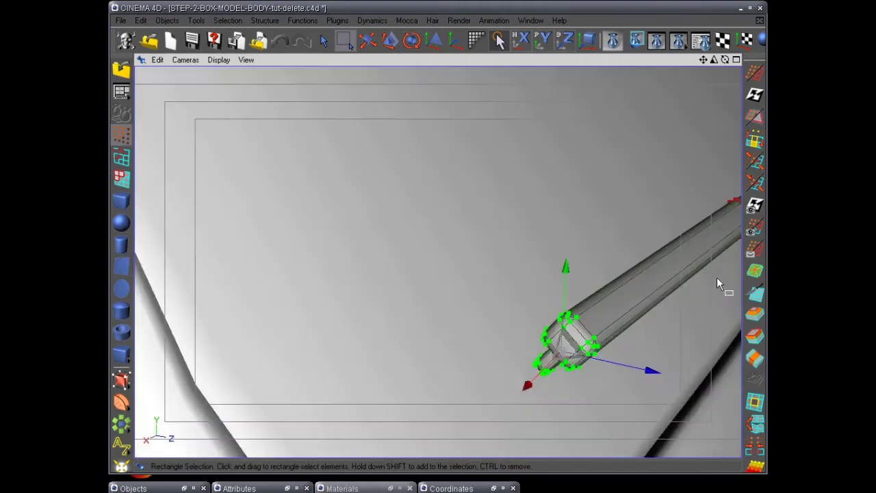
pyautogui.keyDown('alt'); pyautogui.moveTo(541, 419); pyautogui.dragTo(218, 414); pyautogui.keyUp('alt')
pyautogui.moveTo(562, 349); pyautogui.dragTo(546, 375)
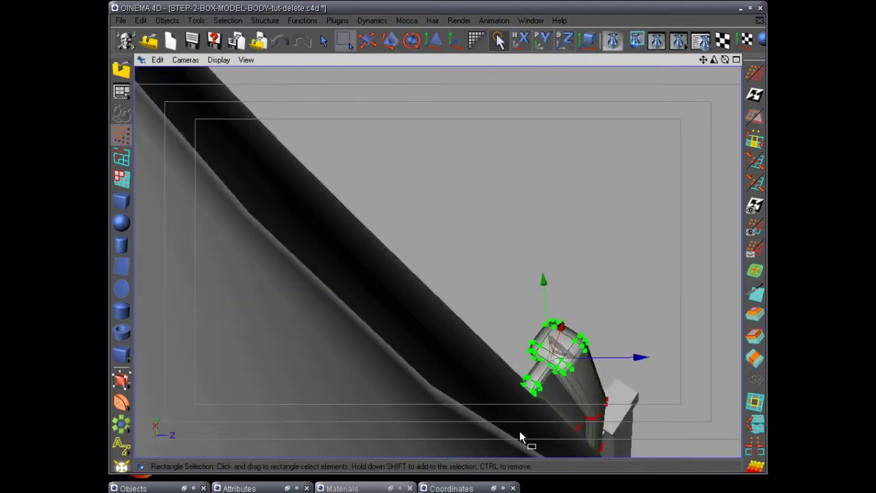
# Step: Adjust the second blade's points to follow the glass curvature and review both wipers on the whole truck
pyautogui.keyDown('alt'); pyautogui.moveTo(520, 434); pyautogui.dragTo(370, 344); pyautogui.keyUp('alt')
pyautogui.moveTo(567, 361); pyautogui.dragTo(568, 361)
pyautogui.keyDown('alt'); pyautogui.moveTo(525, 333); pyautogui.dragTo(492, 295); pyautogui.keyUp('alt')
pyautogui.keyDown('alt'); pyautogui.moveTo(456, 387); pyautogui.dragTo(517, 360); pyautogui.keyUp('alt')
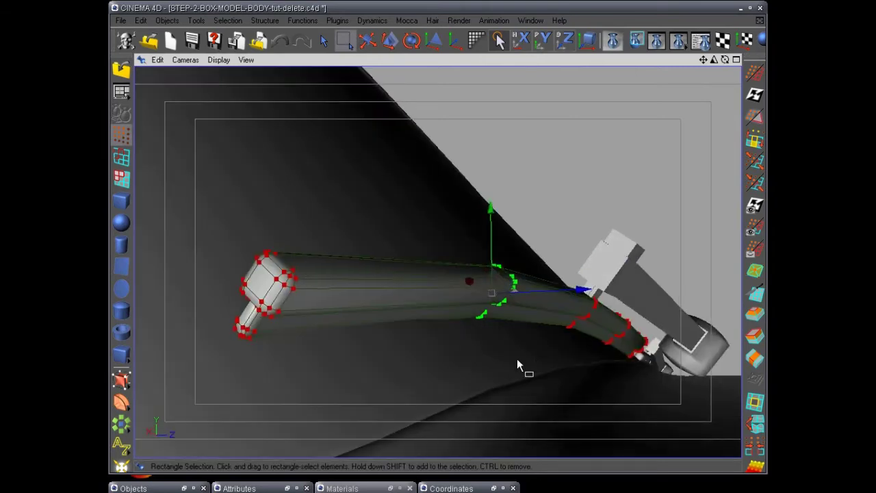
pyautogui.keyDown('alt'); pyautogui.moveTo(517, 359); pyautogui.dragTo(407, 363, button='middle'); pyautogui.keyUp('alt')
pyautogui.keyDown('alt'); pyautogui.moveTo(407, 363); pyautogui.dragTo(381, 299); pyautogui.keyUp('alt')
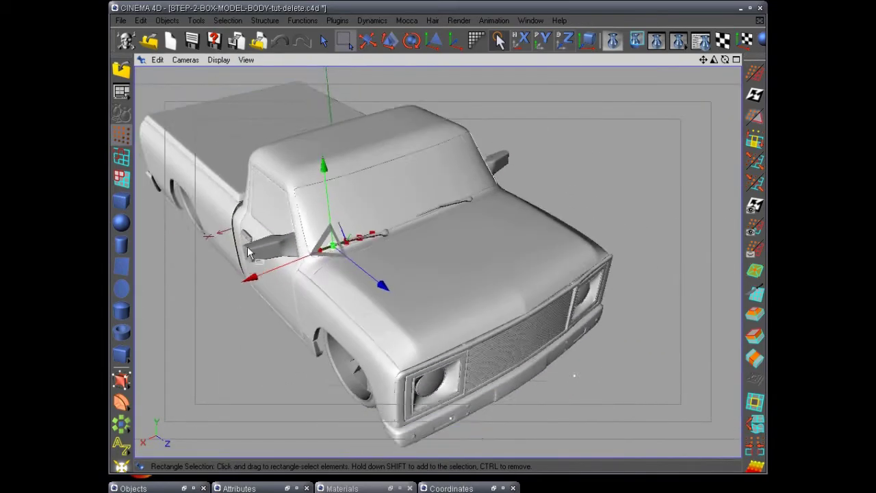
pyautogui.keyDown('alt'); pyautogui.moveTo(228, 254); pyautogui.dragTo(274, 296); pyautogui.keyUp('alt')
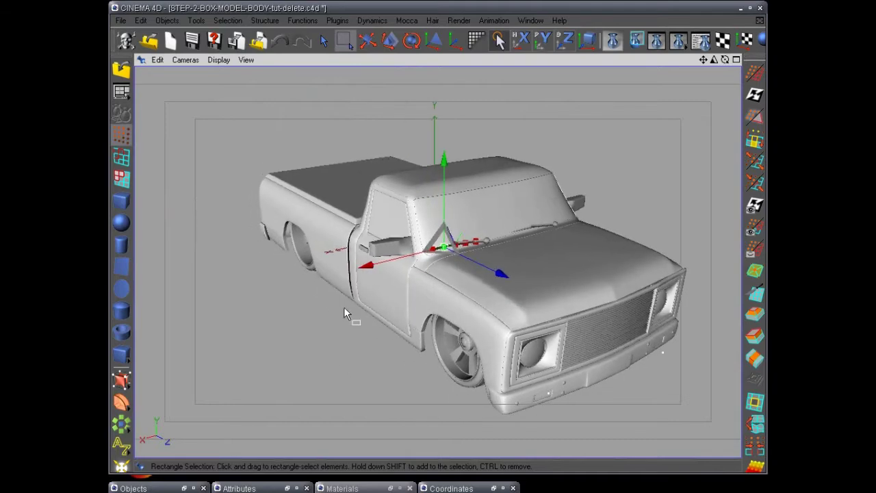
pyautogui.keyDown('alt'); pyautogui.moveTo(344, 306); pyautogui.dragTo(399, 310, button='right'); pyautogui.keyUp('alt')
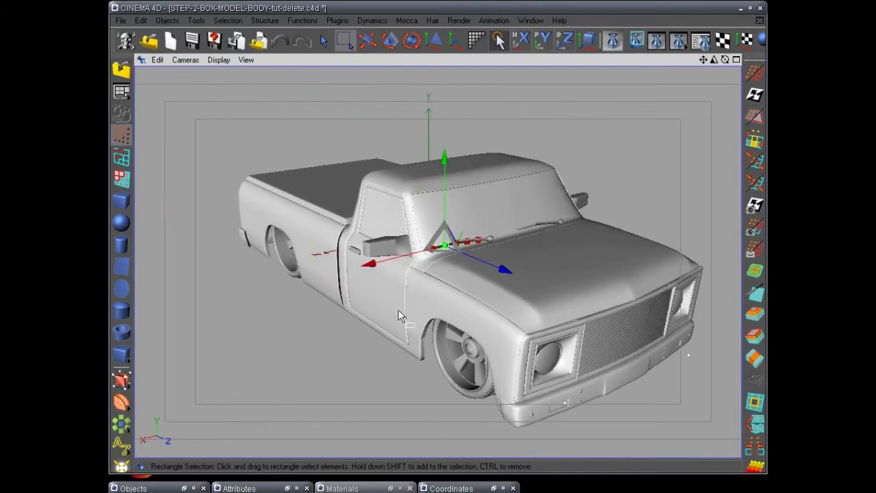
pyautogui.keyDown('alt'); pyautogui.moveTo(399, 310); pyautogui.dragTo(353, 297, button='middle'); pyautogui.keyUp('alt')
pyautogui.keyDown('alt'); pyautogui.moveTo(358, 299); pyautogui.dragTo(356, 323); pyautogui.keyUp('alt')
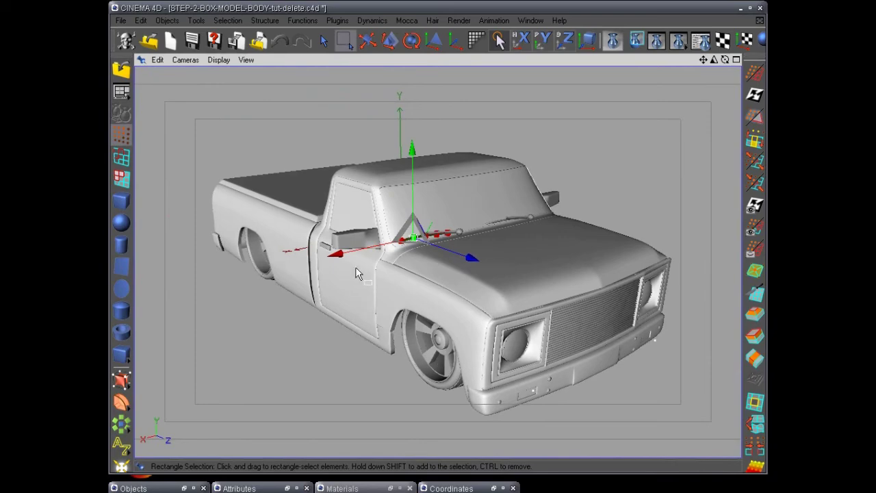
pyautogui.moveTo(326, 320)
pyautogui.keyDown('alt'); pyautogui.mouseDown()
pyautogui.moveTo(336, 344)
pyautogui.moveTo(328, 317)
pyautogui.mouseUp(); pyautogui.keyUp('alt')
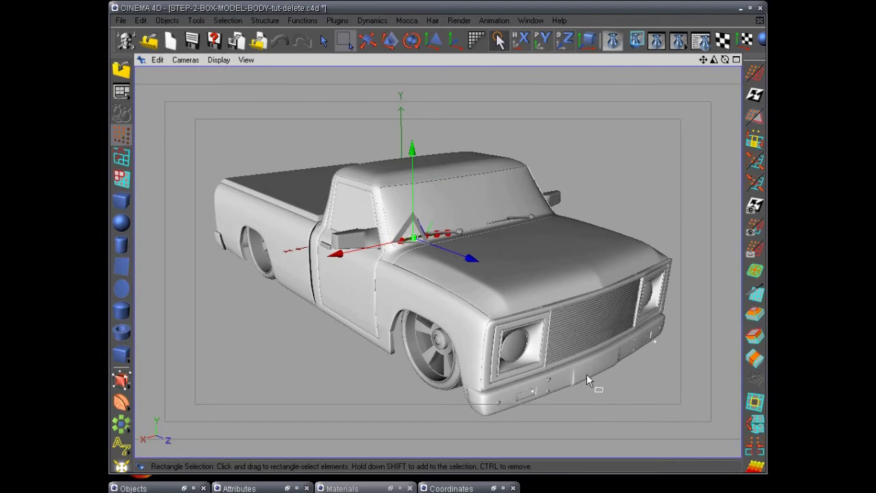
pyautogui.keyDown('alt'); pyautogui.moveTo(374, 359); pyautogui.dragTo(378, 364); pyautogui.keyUp('alt')
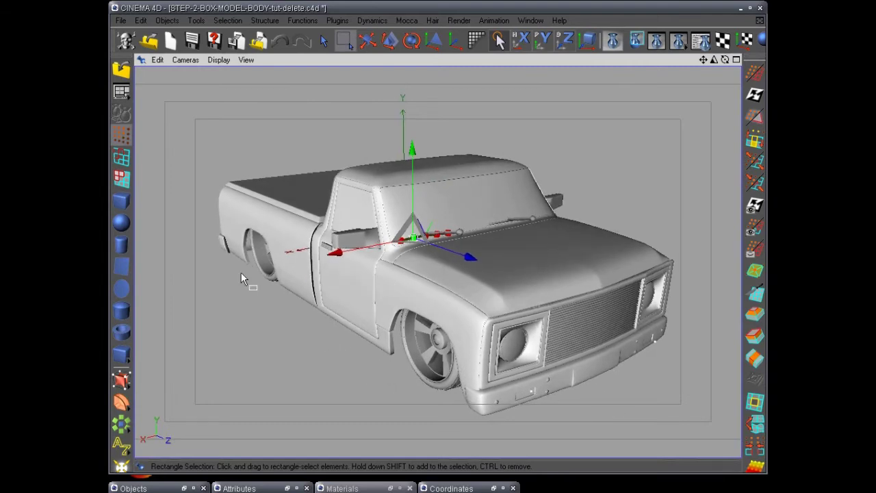
# Step: Add a cube primitive and move it forward to just in front of the truck's grille
pyautogui.click(122, 204)
pyautogui.keyDown('alt'); pyautogui.moveTo(272, 362); pyautogui.dragTo(274, 312); pyautogui.keyUp('alt')
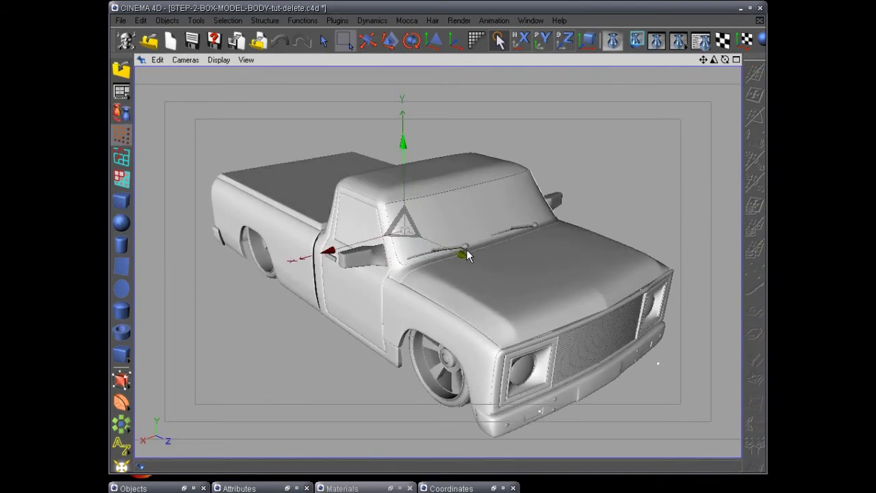
pyautogui.moveTo(467, 251); pyautogui.dragTo(758, 414)
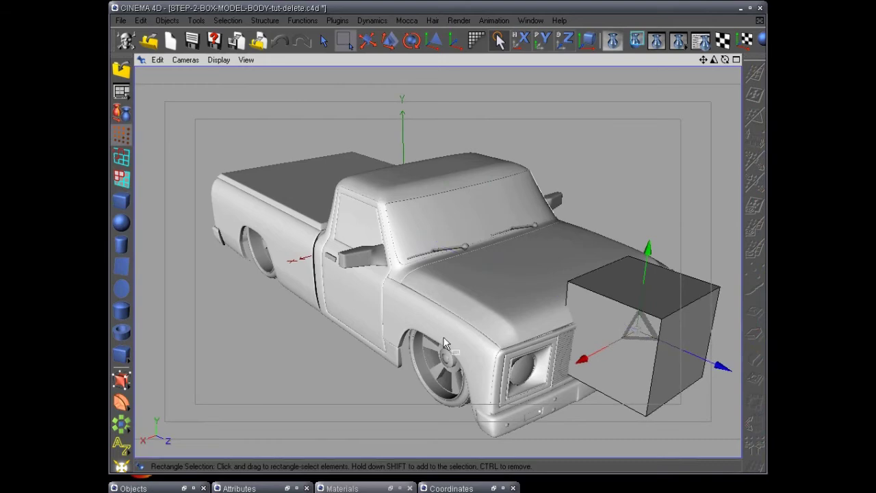
pyautogui.keyDown('alt'); pyautogui.moveTo(444, 337); pyautogui.dragTo(356, 276, button='middle'); pyautogui.keyUp('alt')
# Step: Resize the cube into a thin licence-plate shape about 120 m wide, 57 m high and 6.6 m deep
pyautogui.click(433, 41)
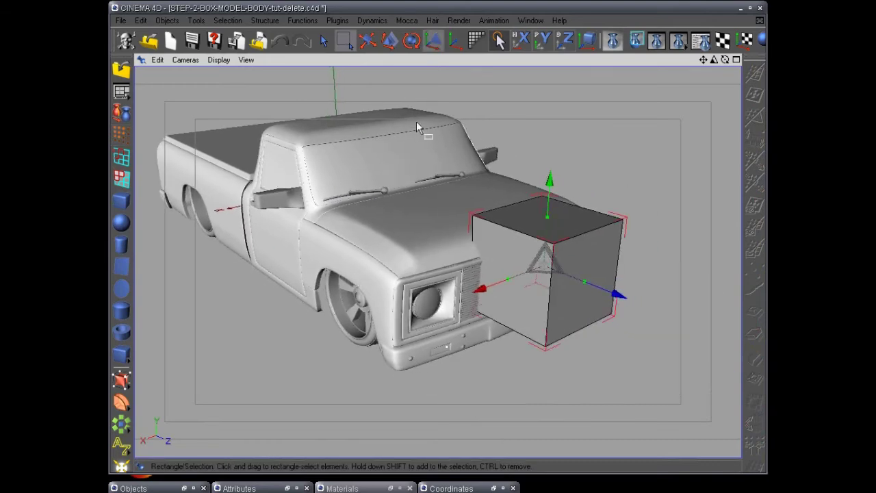
pyautogui.keyDown('alt'); pyautogui.moveTo(397, 340); pyautogui.dragTo(278, 350, button='middle'); pyautogui.keyUp('alt')
pyautogui.keyDown('alt'); pyautogui.moveTo(277, 350); pyautogui.dragTo(443, 313, button='right'); pyautogui.keyUp('alt')
pyautogui.moveTo(496, 316); pyautogui.dragTo(370, 281)
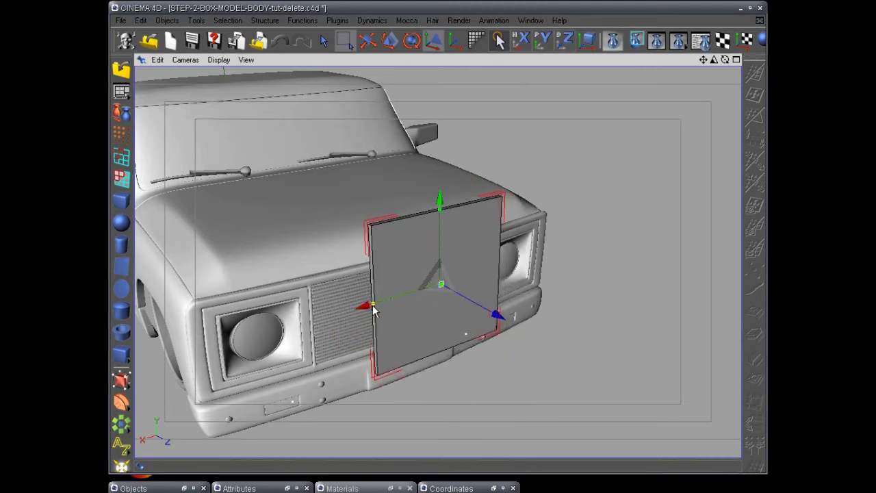
pyautogui.moveTo(441, 211); pyautogui.dragTo(416, 306)
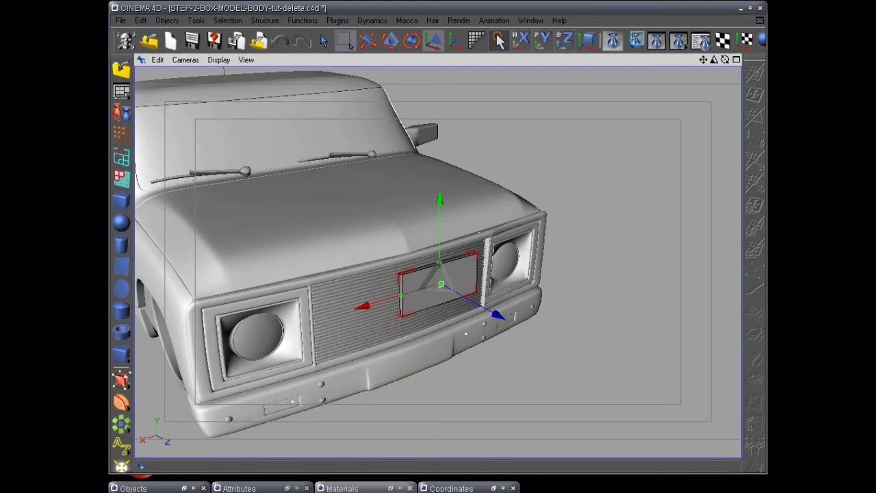
# Step: Enable Fillet on the plate cube and lower its fillet subdivision
pyautogui.click(236, 488)
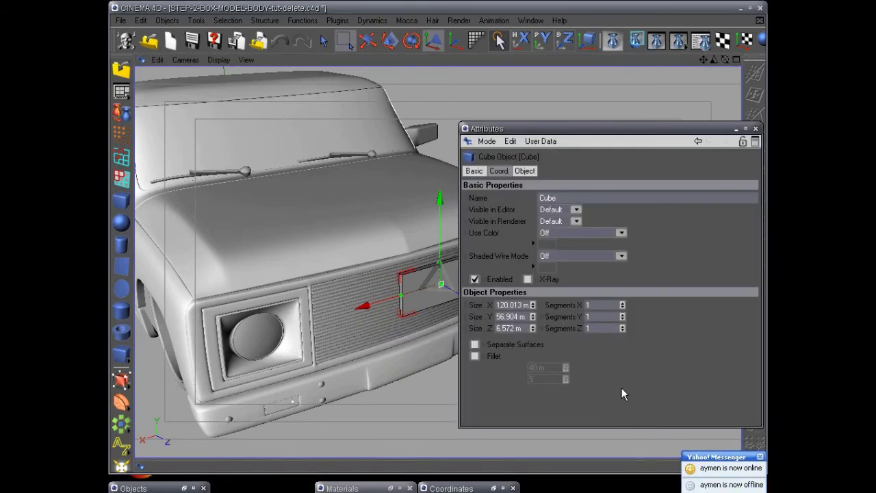
pyautogui.click(759, 456)
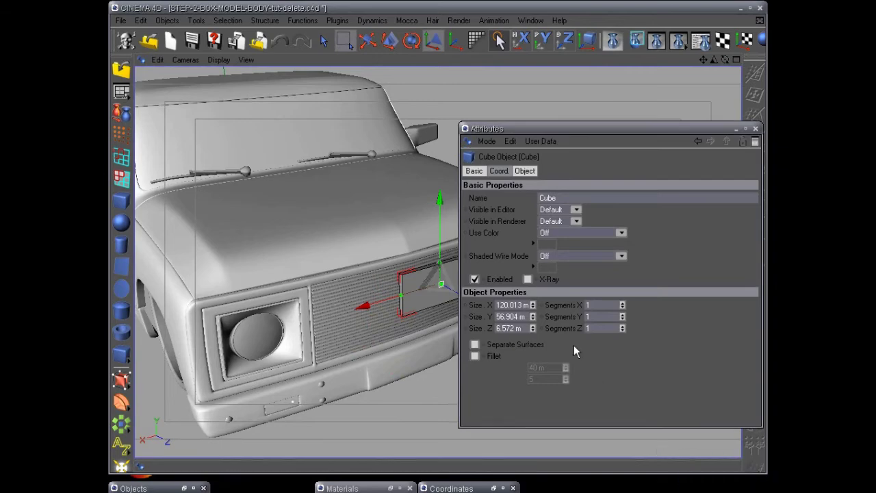
pyautogui.click(475, 356)
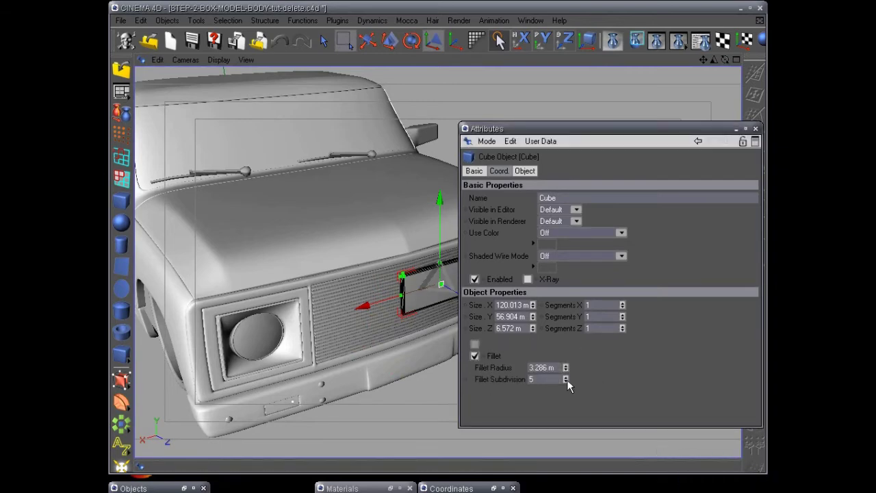
pyautogui.click(566, 381)
pyautogui.click(566, 381)
pyautogui.click(566, 380)
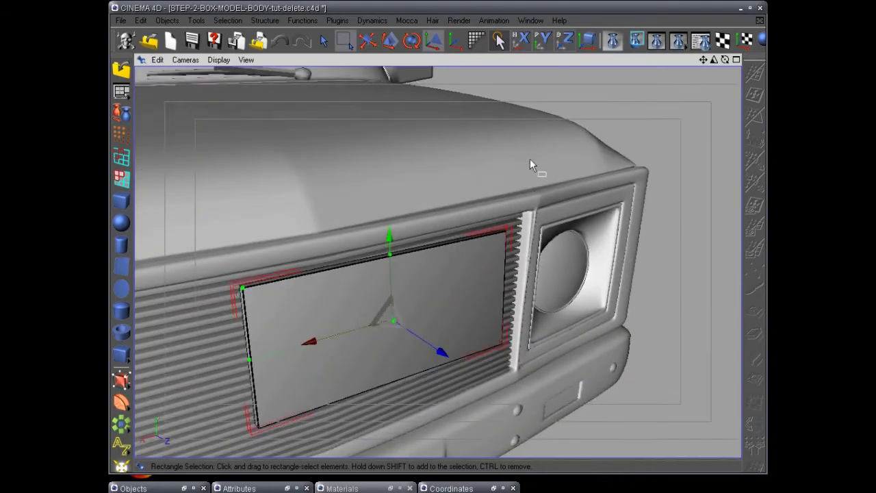
# Step: Make the plate cube editable and scale it down uniformly
pyautogui.keyDown('alt'); pyautogui.moveTo(530, 160); pyautogui.dragTo(571, 124, button='middle'); pyautogui.keyUp('alt')
pyautogui.keyDown('alt'); pyautogui.moveTo(422, 262); pyautogui.dragTo(470, 127); pyautogui.keyUp('alt')
pyautogui.click(129, 115)
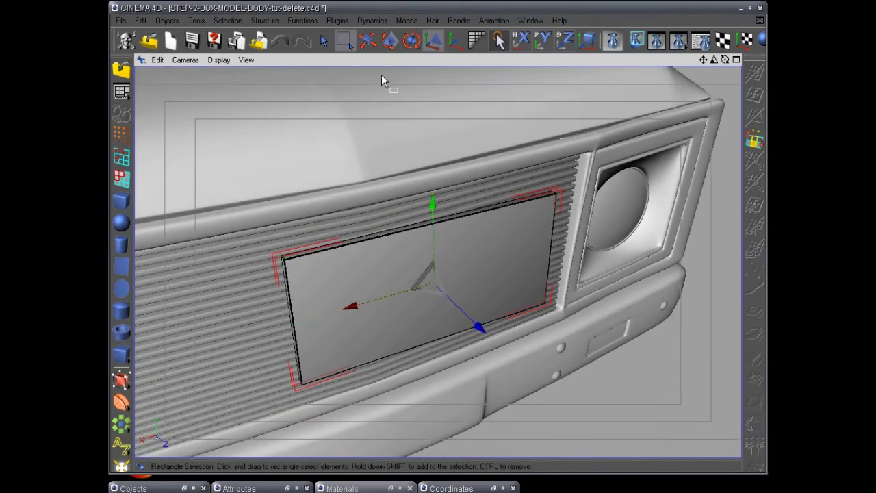
pyautogui.click(388, 41)
pyautogui.moveTo(438, 281); pyautogui.dragTo(289, 331)
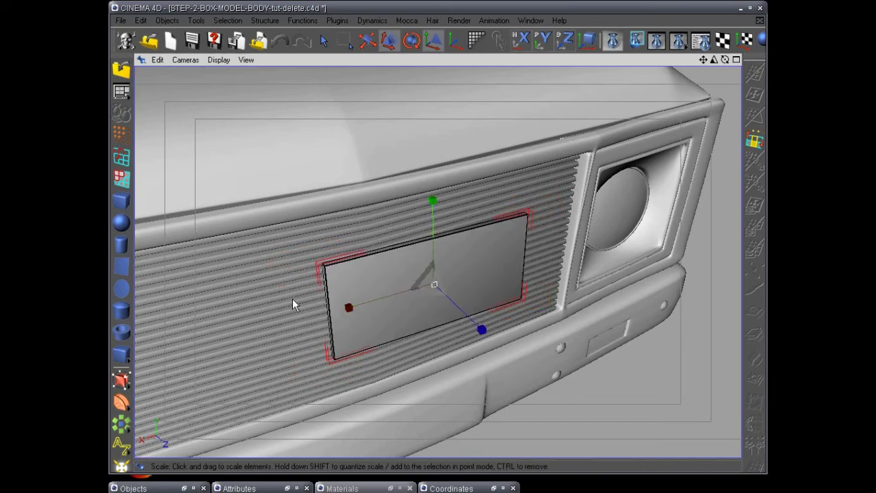
# Step: Lower the plate in the front view until it sits over the centre recess of the front bumper
pyautogui.press('F4')
pyautogui.scroll(-6, 292, 298)
pyautogui.keyDown('alt'); pyautogui.moveTo(438, 238); pyautogui.dragTo(487, 96, button='middle'); pyautogui.keyUp('alt')
pyautogui.press('space')
pyautogui.moveTo(404, 132); pyautogui.dragTo(405, 289)
pyautogui.keyDown('alt'); pyautogui.moveTo(470, 323); pyautogui.dragTo(488, 261, button='middle'); pyautogui.keyUp('alt')
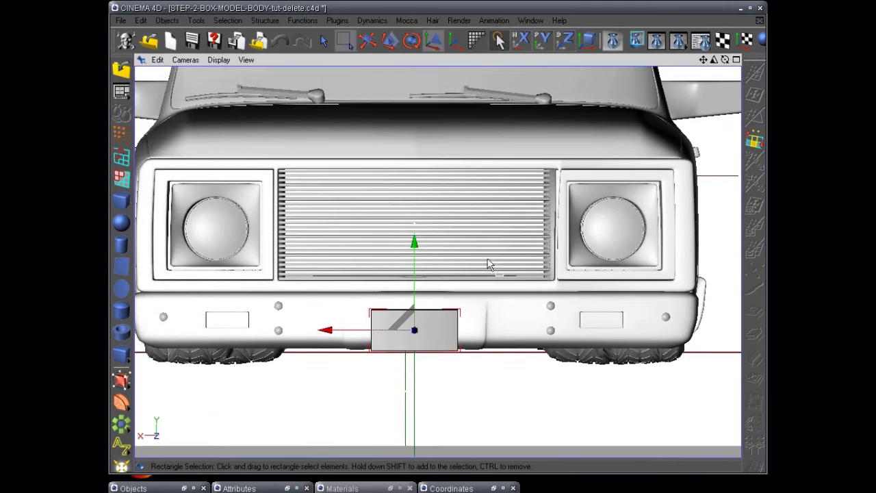
# Step: Enlarge the plate uniformly to about 1.2 times so it fills more of the bumper's centre recess
pyautogui.scroll(6, 487, 275)
pyautogui.press('t')
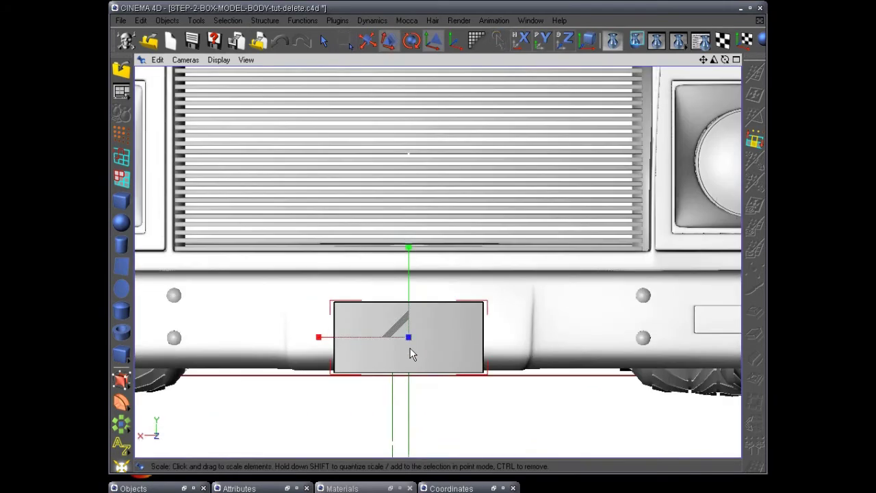
pyautogui.moveTo(411, 343); pyautogui.dragTo(723, 331)
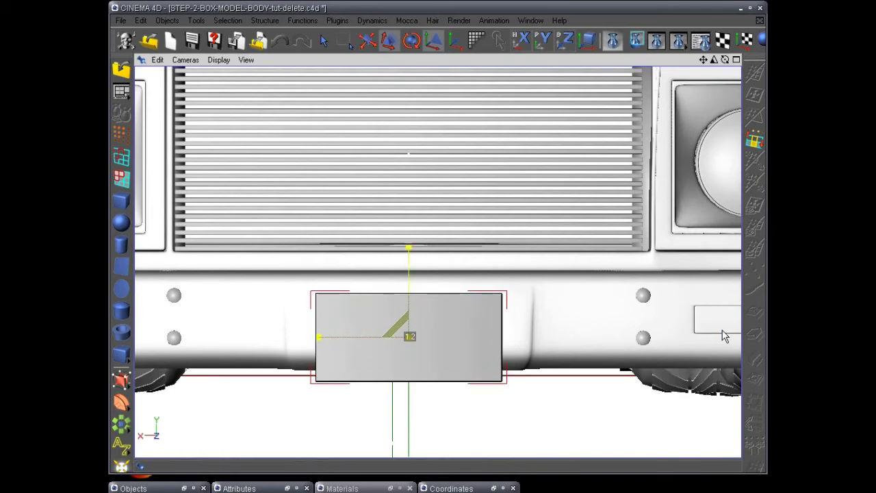
# Step: Move the plate back along Z in the side view against the front bumper's face and adjust its height slightly
pyautogui.press('F1')
pyautogui.keyDown('alt'); pyautogui.moveTo(578, 357); pyautogui.dragTo(545, 373); pyautogui.keyUp('alt')
pyautogui.scroll(-5, 546, 372)
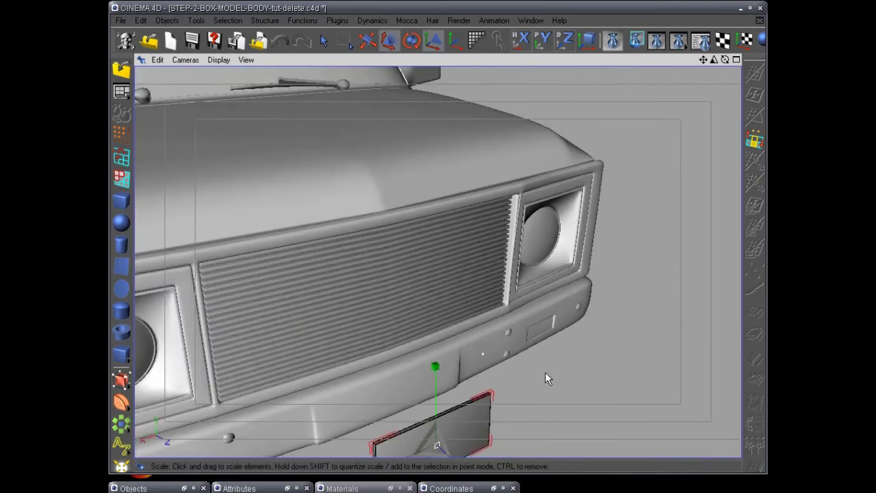
pyautogui.press('F3')
pyautogui.scroll(-2, 544, 377)
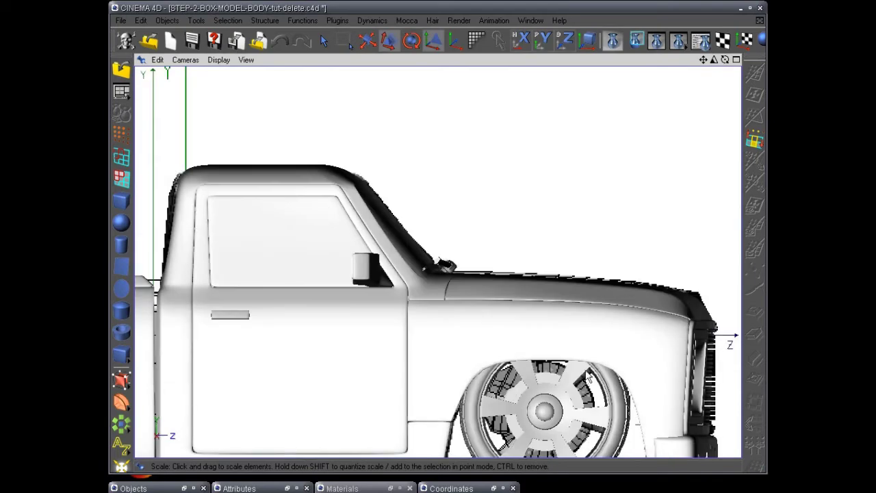
pyautogui.keyDown('alt'); pyautogui.moveTo(577, 373); pyautogui.dragTo(327, 241, button='middle'); pyautogui.keyUp('alt')
pyautogui.scroll(5, 436, 376)
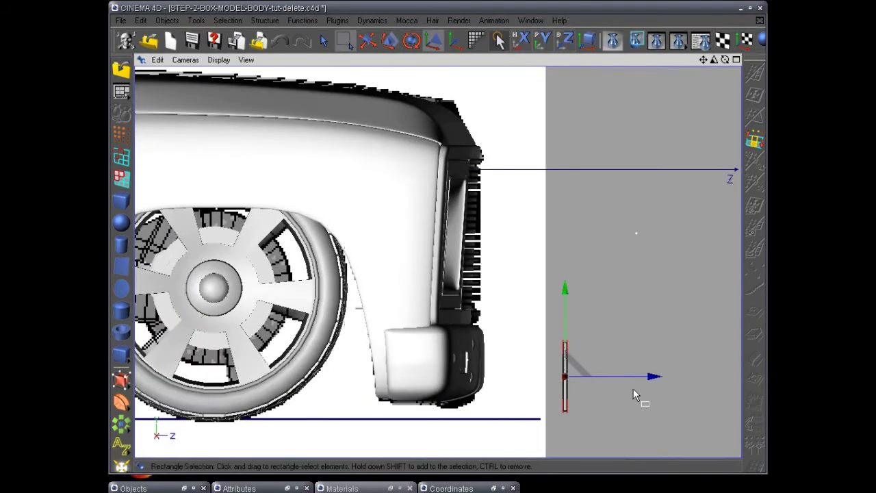
pyautogui.moveTo(650, 376); pyautogui.dragTo(559, 377)
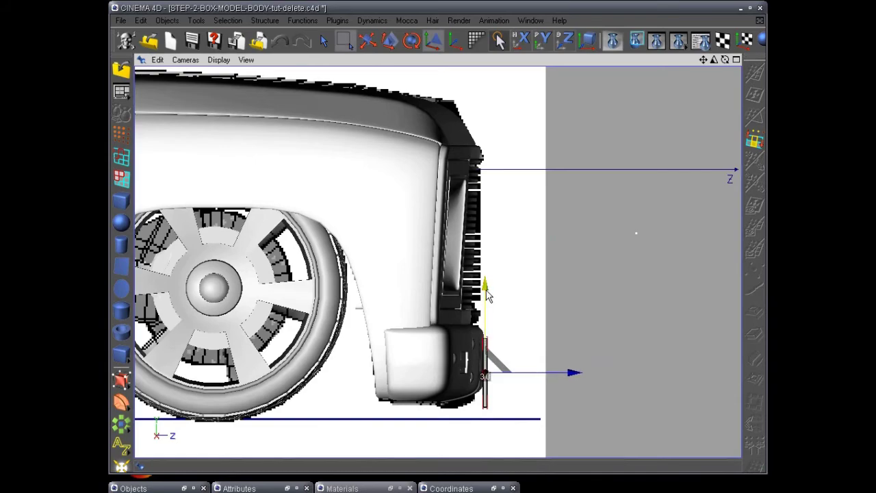
# Step: Duplicate the front plate along the Z axis and place the copy behind the truck's tailgate
pyautogui.press('F1')
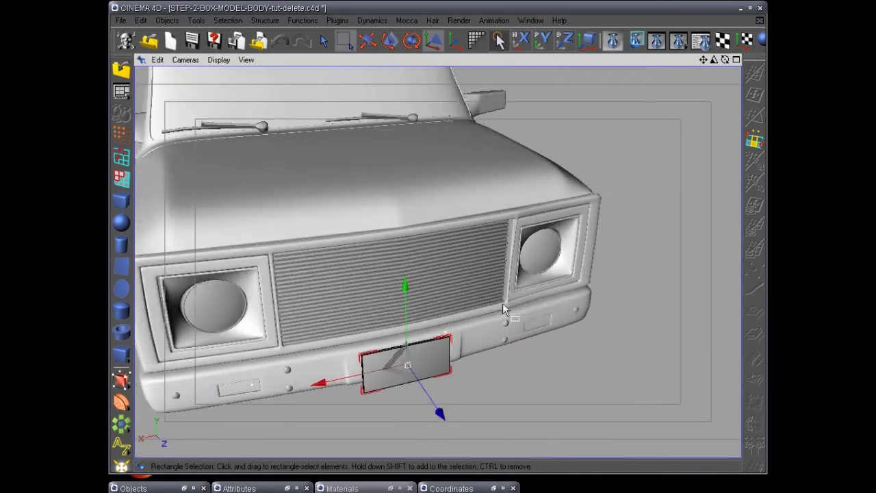
pyautogui.scroll(-4, 502, 303)
pyautogui.keyDown('alt'); pyautogui.moveTo(503, 303); pyautogui.dragTo(448, 282); pyautogui.keyUp('alt')
pyautogui.keyDown('alt'); pyautogui.moveTo(448, 282); pyautogui.dragTo(478, 295, button='middle'); pyautogui.keyUp('alt')
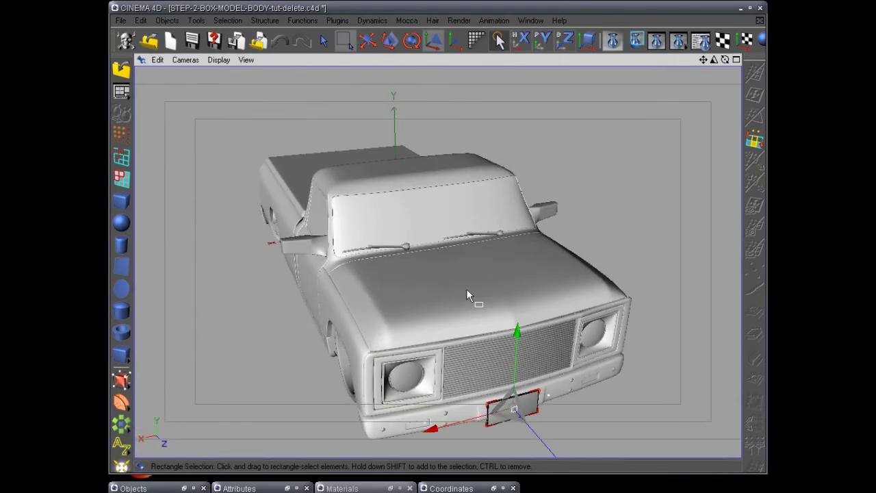
pyautogui.keyDown('alt'); pyautogui.moveTo(467, 289); pyautogui.dragTo(415, 312); pyautogui.keyUp('alt')
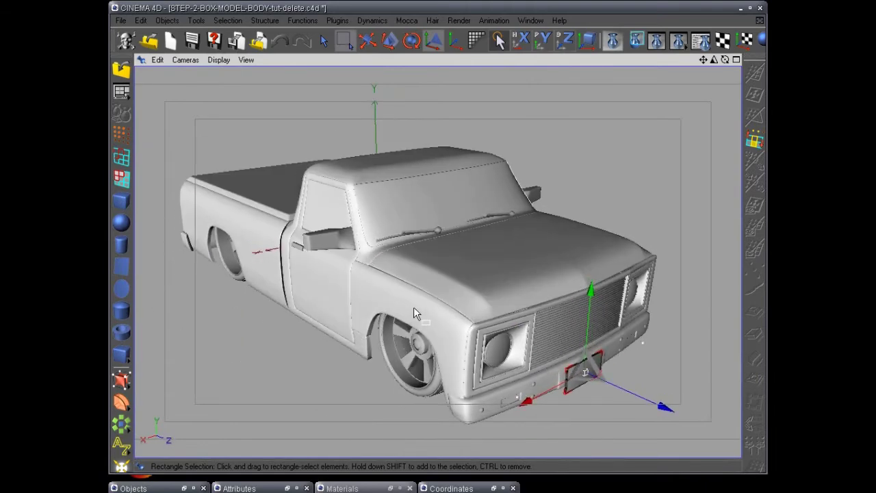
pyautogui.moveTo(661, 407); pyautogui.dragTo(295, 241)
pyautogui.keyDown('alt'); pyautogui.moveTo(265, 299); pyautogui.dragTo(335, 227); pyautogui.keyUp('alt')
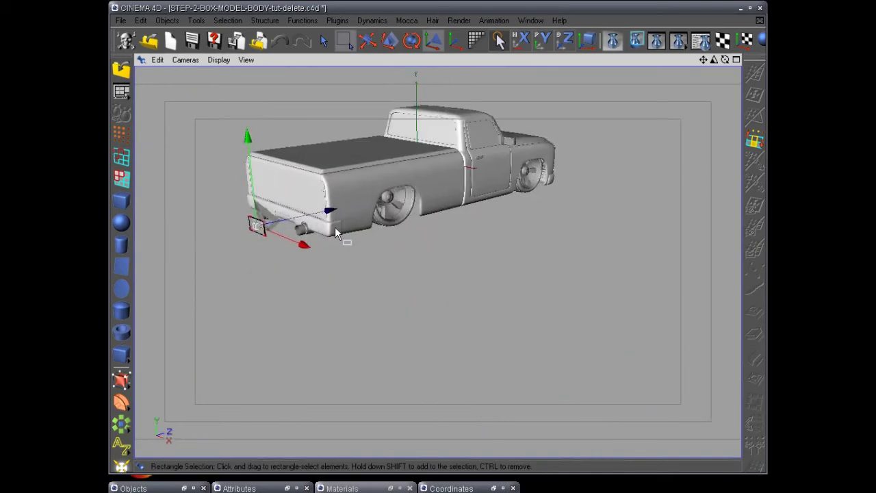
# Step: Move the copied plate forward along Z until it sits against the centre of the rear bumper
pyautogui.keyDown('alt'); pyautogui.moveTo(334, 227); pyautogui.dragTo(461, 293, button='middle'); pyautogui.keyUp('alt')
pyautogui.scroll(8, 446, 309)
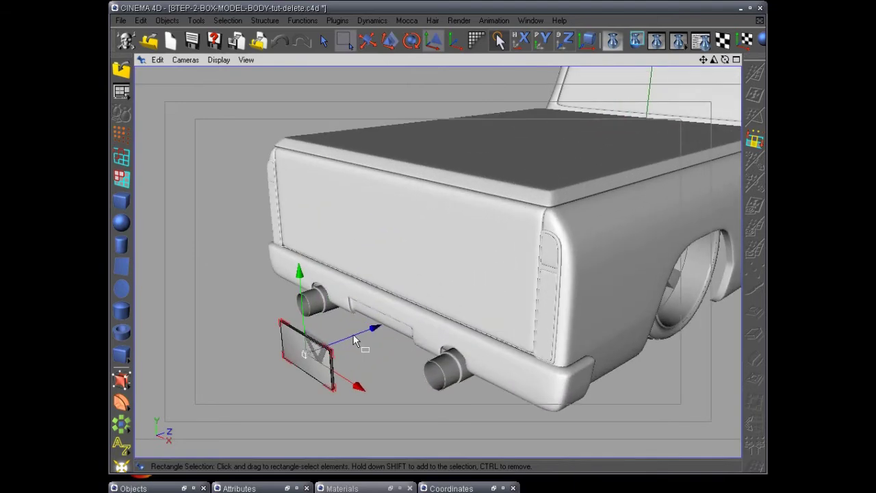
pyautogui.moveTo(372, 332); pyautogui.dragTo(336, 396)
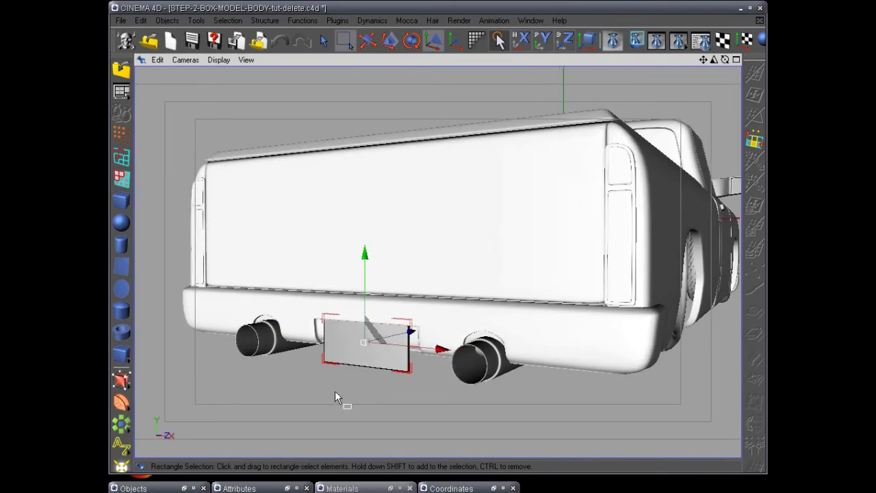
pyautogui.scroll(3, 335, 397)
pyautogui.moveTo(342, 282); pyautogui.dragTo(523, 268)
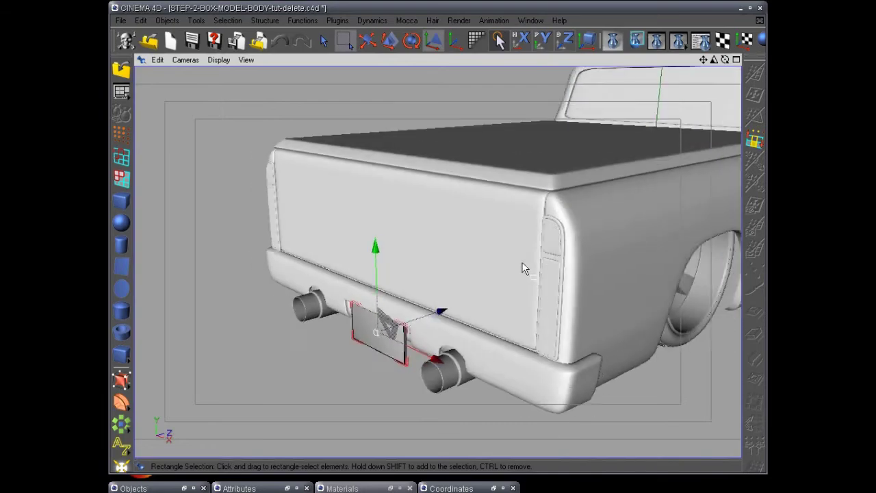
# Step: Group the two wiper assemblies DRIVE-ARM and DRIVE-ARM.1 and name the group WIPER-BLADES
pyautogui.scroll(-3, 528, 265)
pyautogui.keyDown('alt'); pyautogui.moveTo(447, 339); pyautogui.dragTo(673, 327); pyautogui.keyUp('alt')
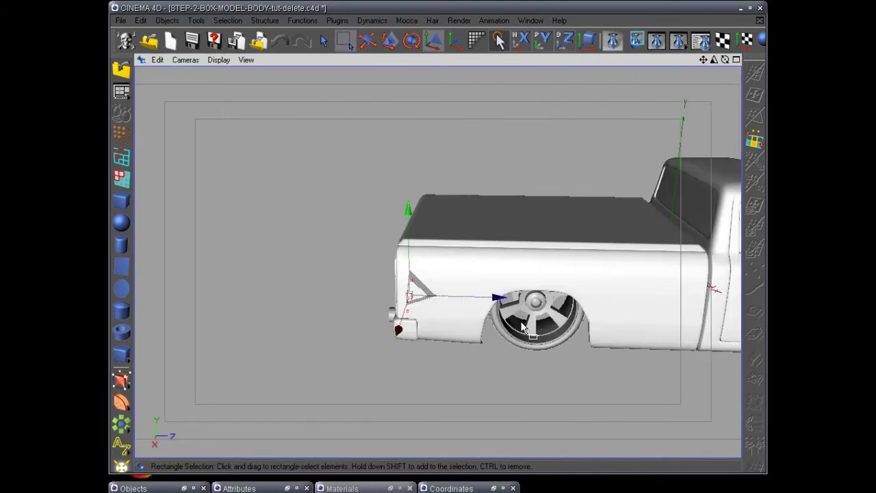
pyautogui.keyDown('alt'); pyautogui.moveTo(522, 327); pyautogui.dragTo(371, 369); pyautogui.keyUp('alt')
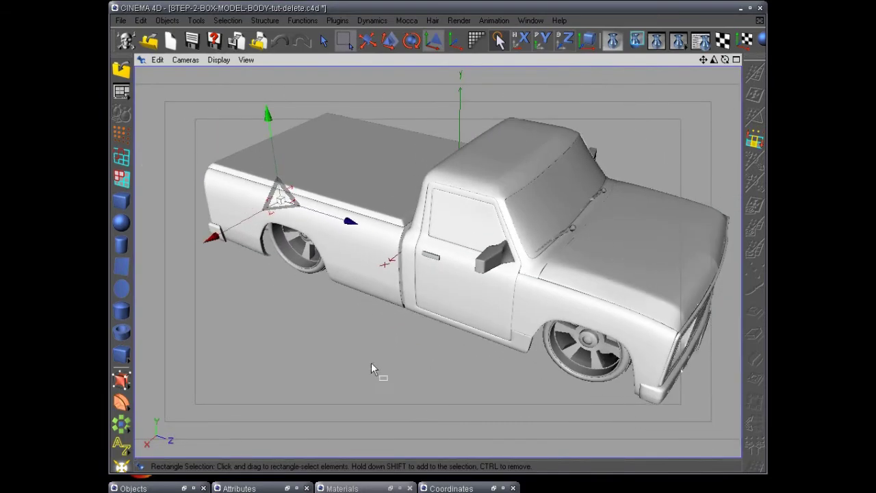
pyautogui.click(187, 488)
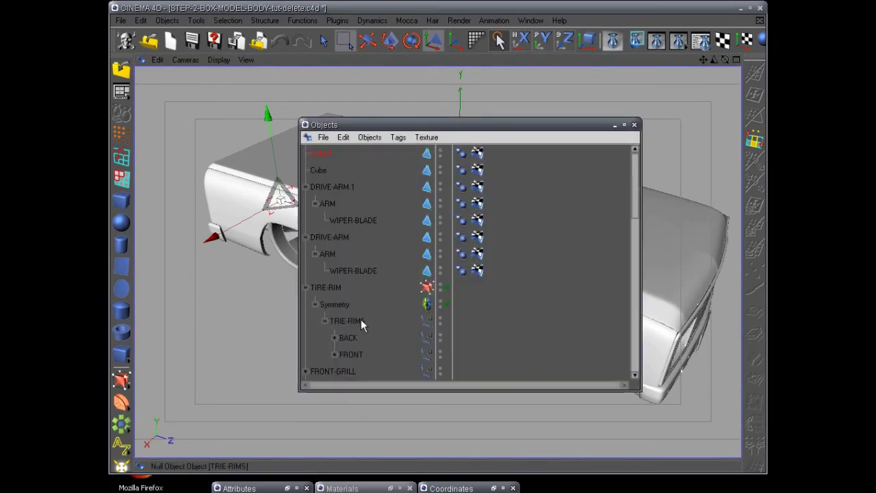
pyautogui.click(323, 239)
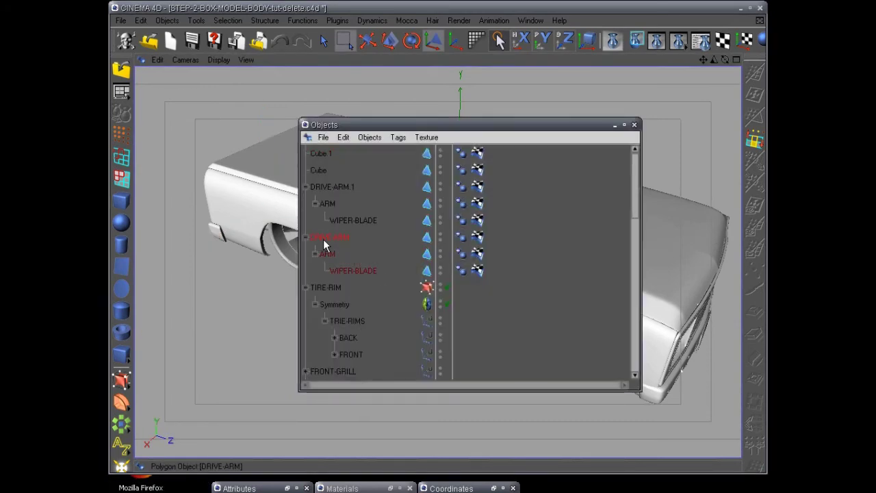
pyautogui.rightClick(332, 187)
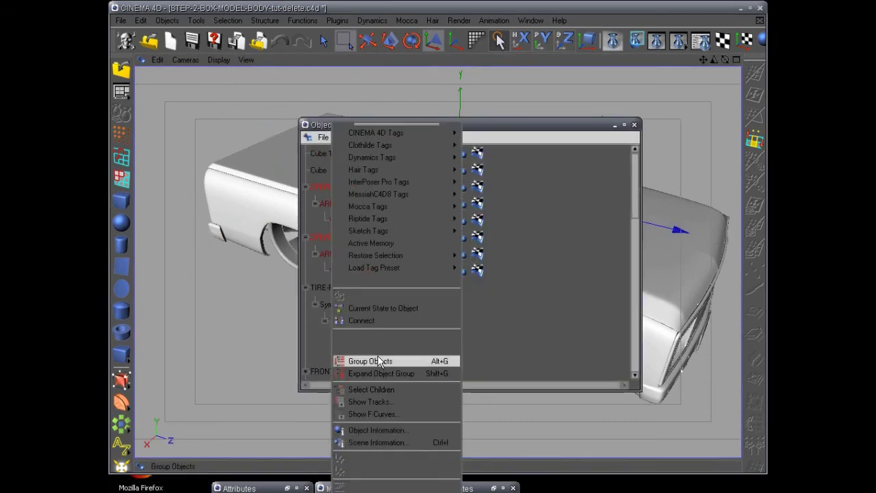
pyautogui.click(352, 361)
pyautogui.doubleClick(328, 188)
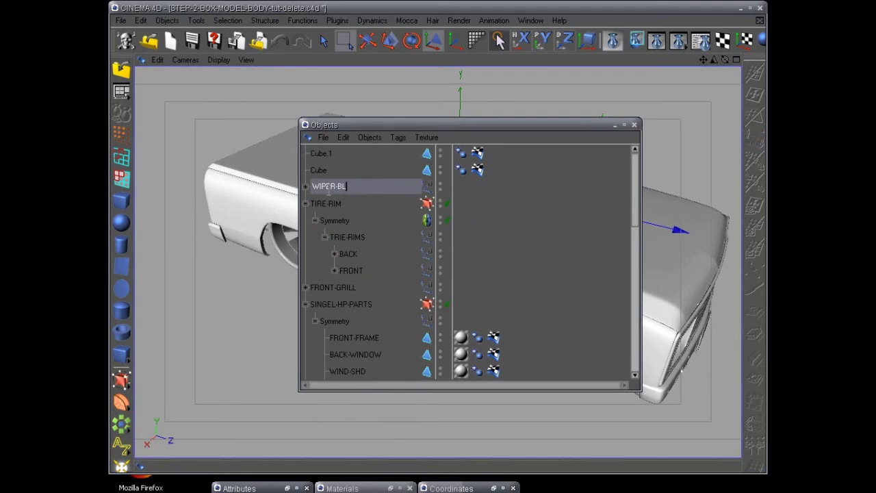
pyautogui.press('Return')
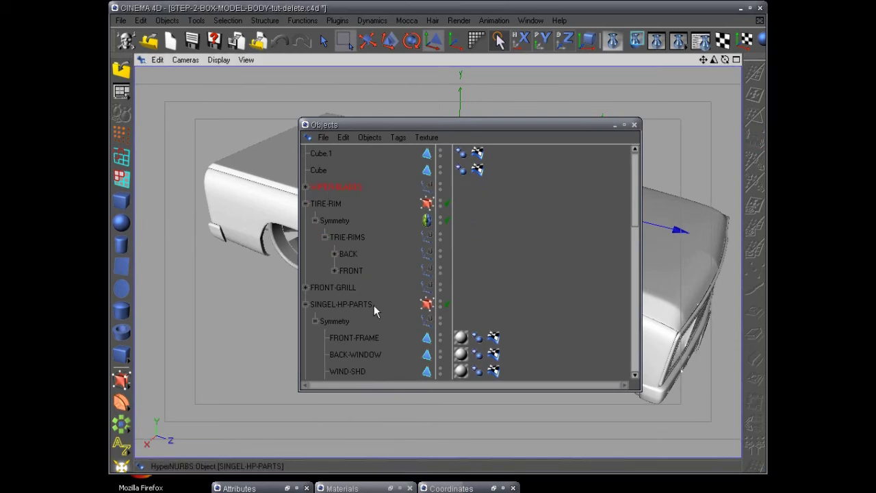
# Step: Move the WIPER-BLADES group into the Symmetry null under SINGEL-HP-PARTS, above FRONT-FRAME
pyautogui.scroll(-3, 388, 286)
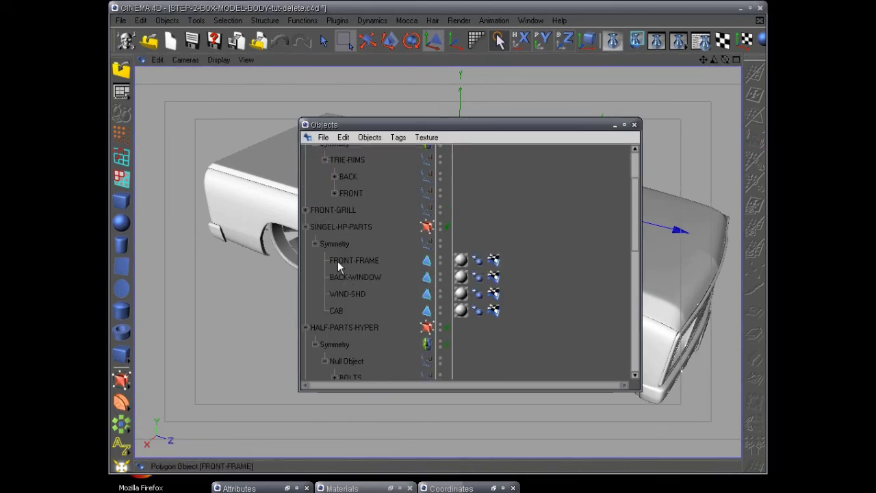
pyautogui.scroll(3, 390, 212)
pyautogui.moveTo(345, 191); pyautogui.dragTo(337, 332)
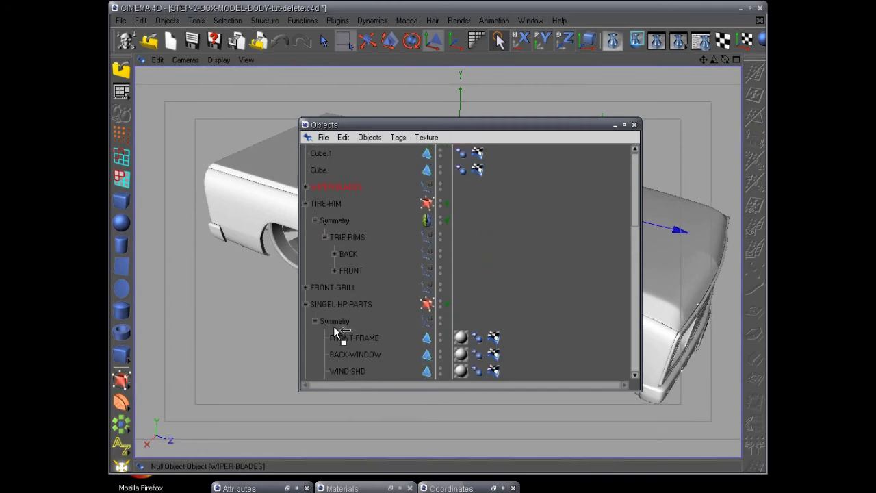
pyautogui.moveTo(336, 333); pyautogui.dragTo(336, 332)
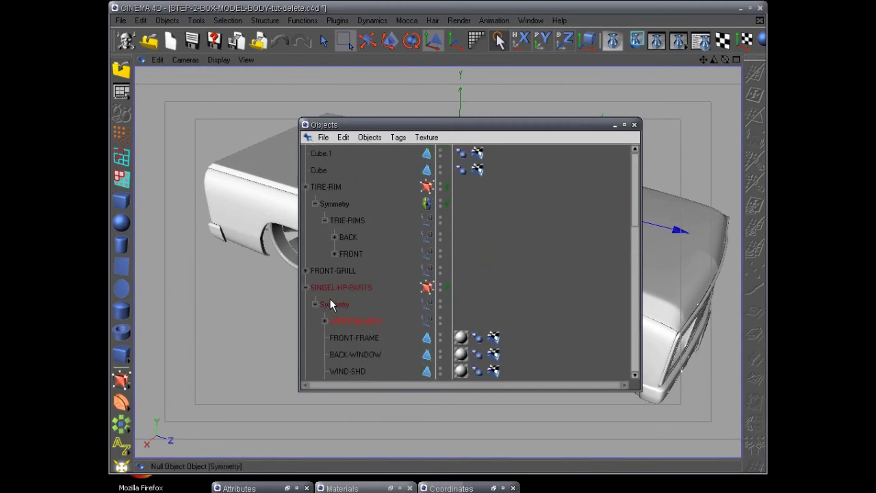
# Step: Rename the SINGEL-HP-PARTS HyperNURBS object as SINGLE-HYPER
pyautogui.doubleClick(331, 288)
pyautogui.write('S')
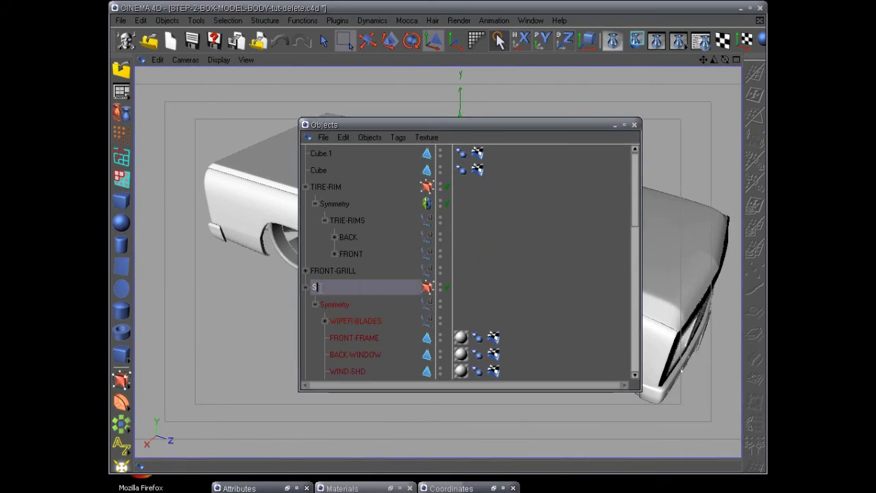
pyautogui.write('INGE')
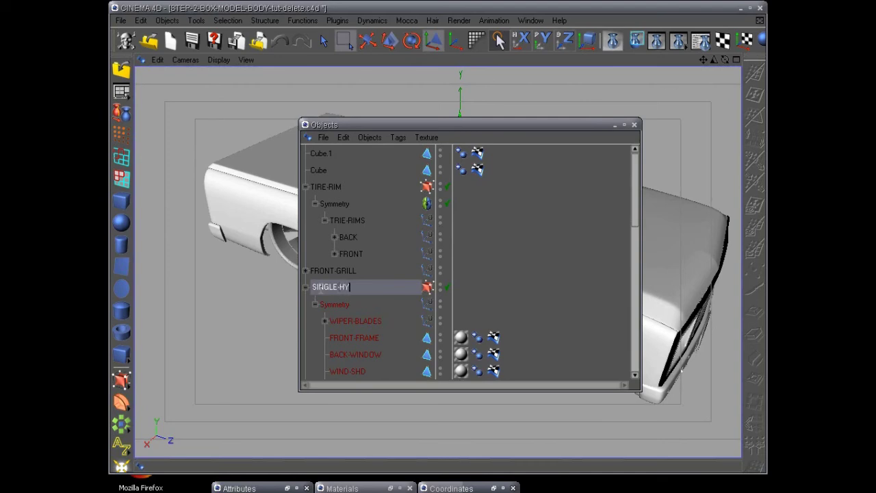
pyautogui.write('R')
pyautogui.press('Return')
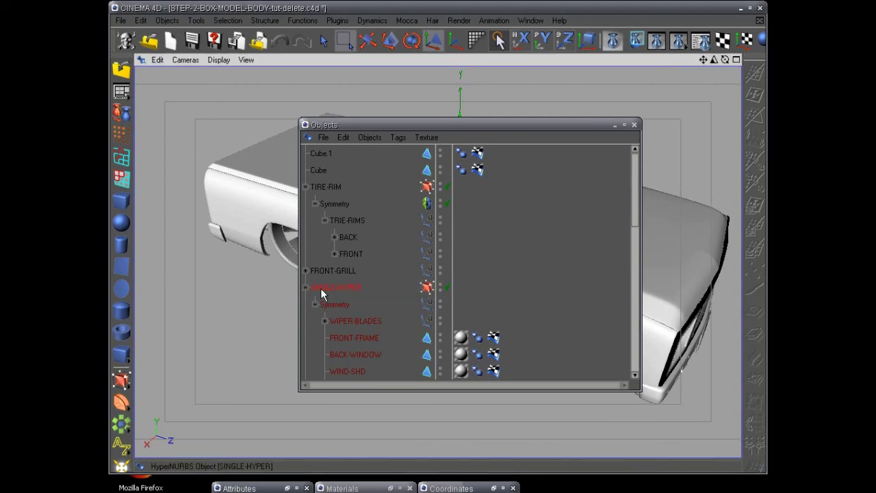
# Step: Group the two licence plate cubes, Cube and Cube.1, and name the group LIC-PLATES
pyautogui.click(319, 170)
pyautogui.keyDown('shift'); pyautogui.click(321, 154); pyautogui.keyUp('shift')
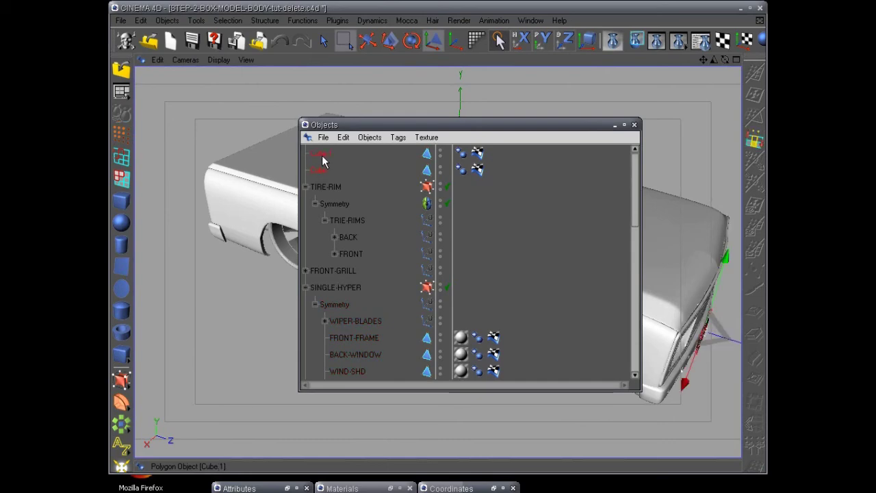
pyautogui.rightClick(322, 156)
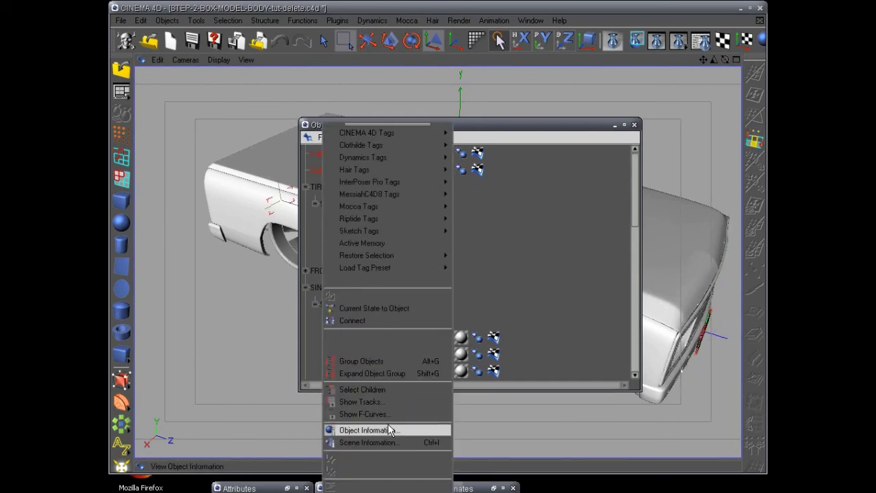
pyautogui.click(380, 360)
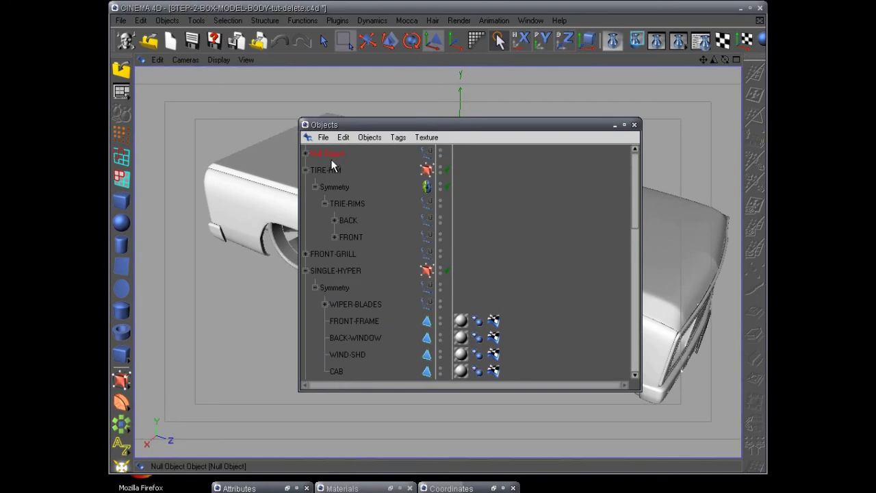
pyautogui.doubleClick(331, 157)
pyautogui.write('LIC')
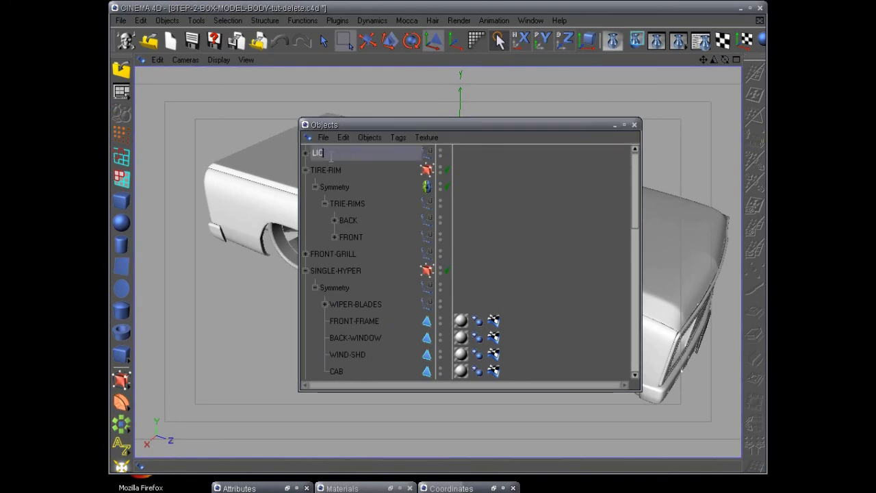
pyautogui.write('-PLATES')
pyautogui.press('Return')
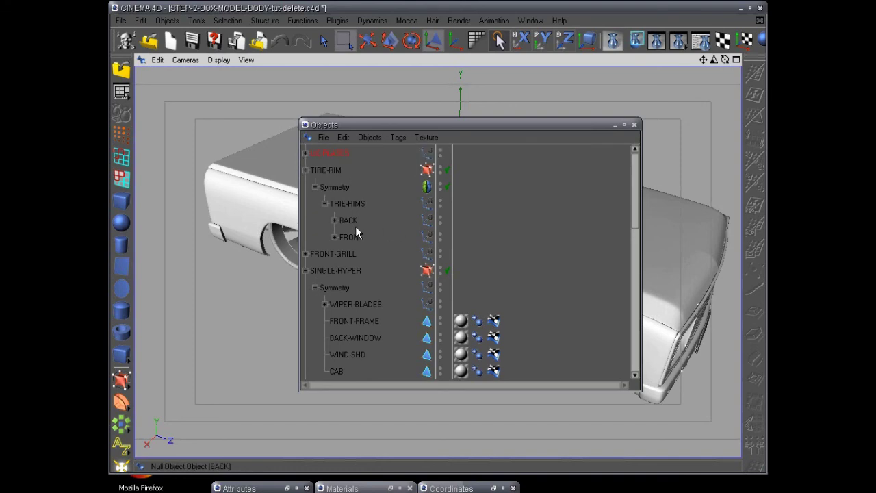
# Step: Collapse the TIRE-RIM, SINGLE-HYPER and HALF-PARTS-HYPER hierarchies and minimize the object list
pyautogui.click(306, 170)
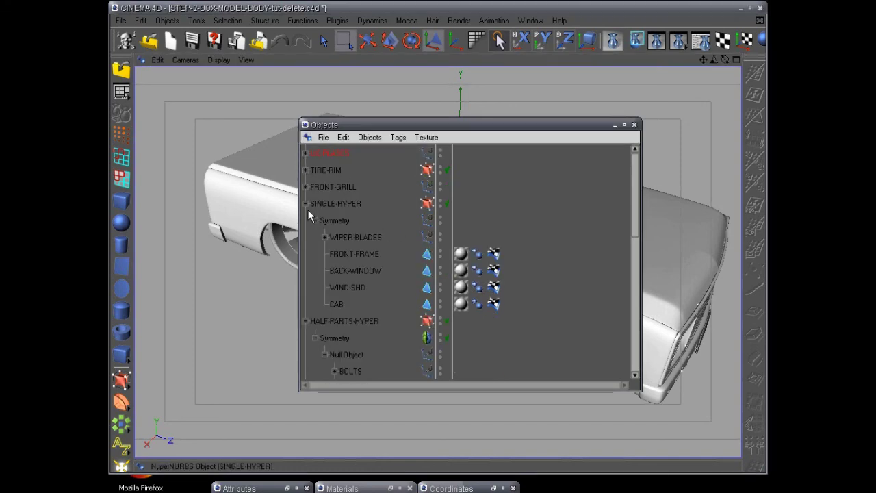
pyautogui.click(305, 203)
pyautogui.click(305, 220)
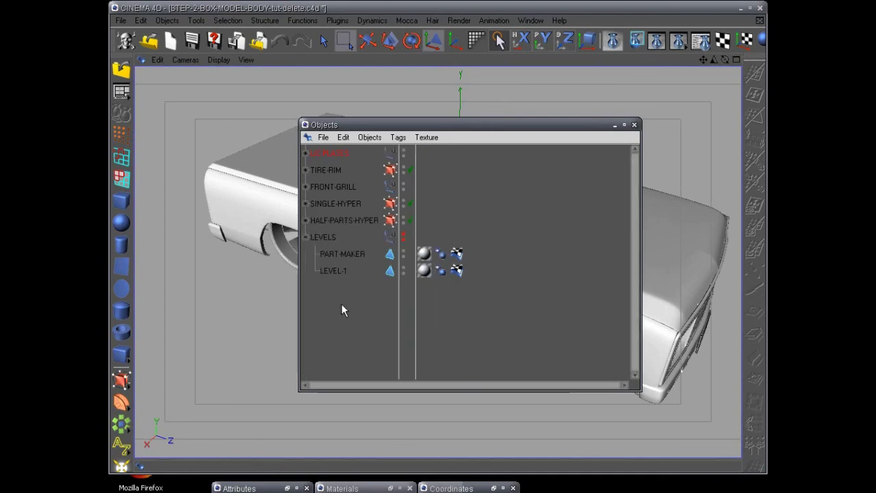
pyautogui.click(615, 125)
# Step: Review the finished truck from the front corner and save the scene under its existing file name
pyautogui.keyDown('alt'); pyautogui.moveTo(472, 343); pyautogui.dragTo(190, 320); pyautogui.keyUp('alt')
pyautogui.keyDown('alt'); pyautogui.moveTo(467, 296); pyautogui.dragTo(317, 335); pyautogui.keyUp('alt')
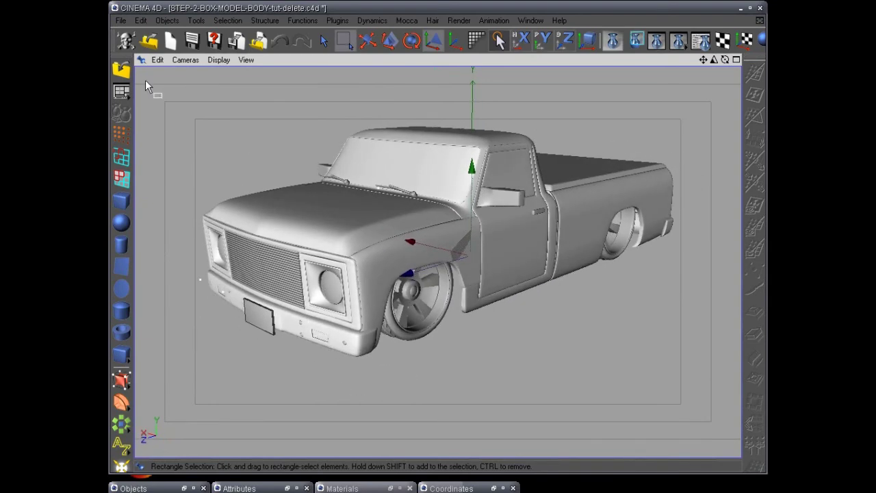
pyautogui.click(191, 41)
pyautogui.keyDown('alt'); pyautogui.moveTo(427, 353); pyautogui.dragTo(471, 344); pyautogui.keyUp('alt')
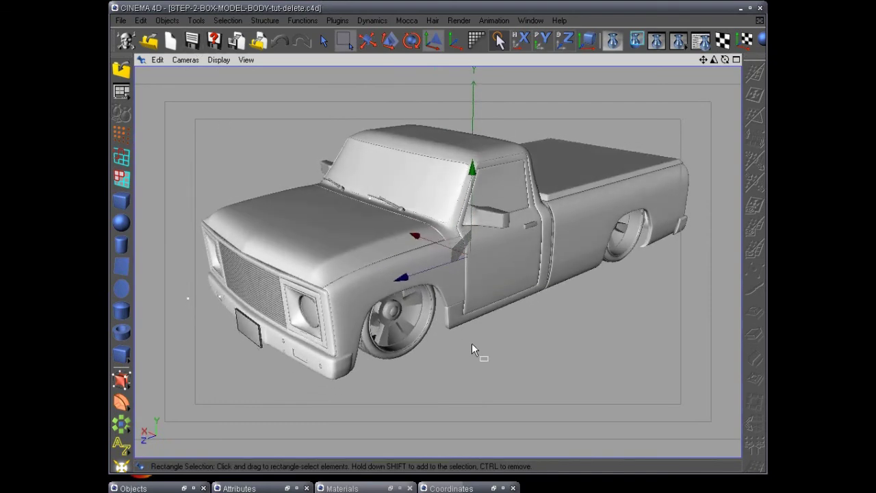